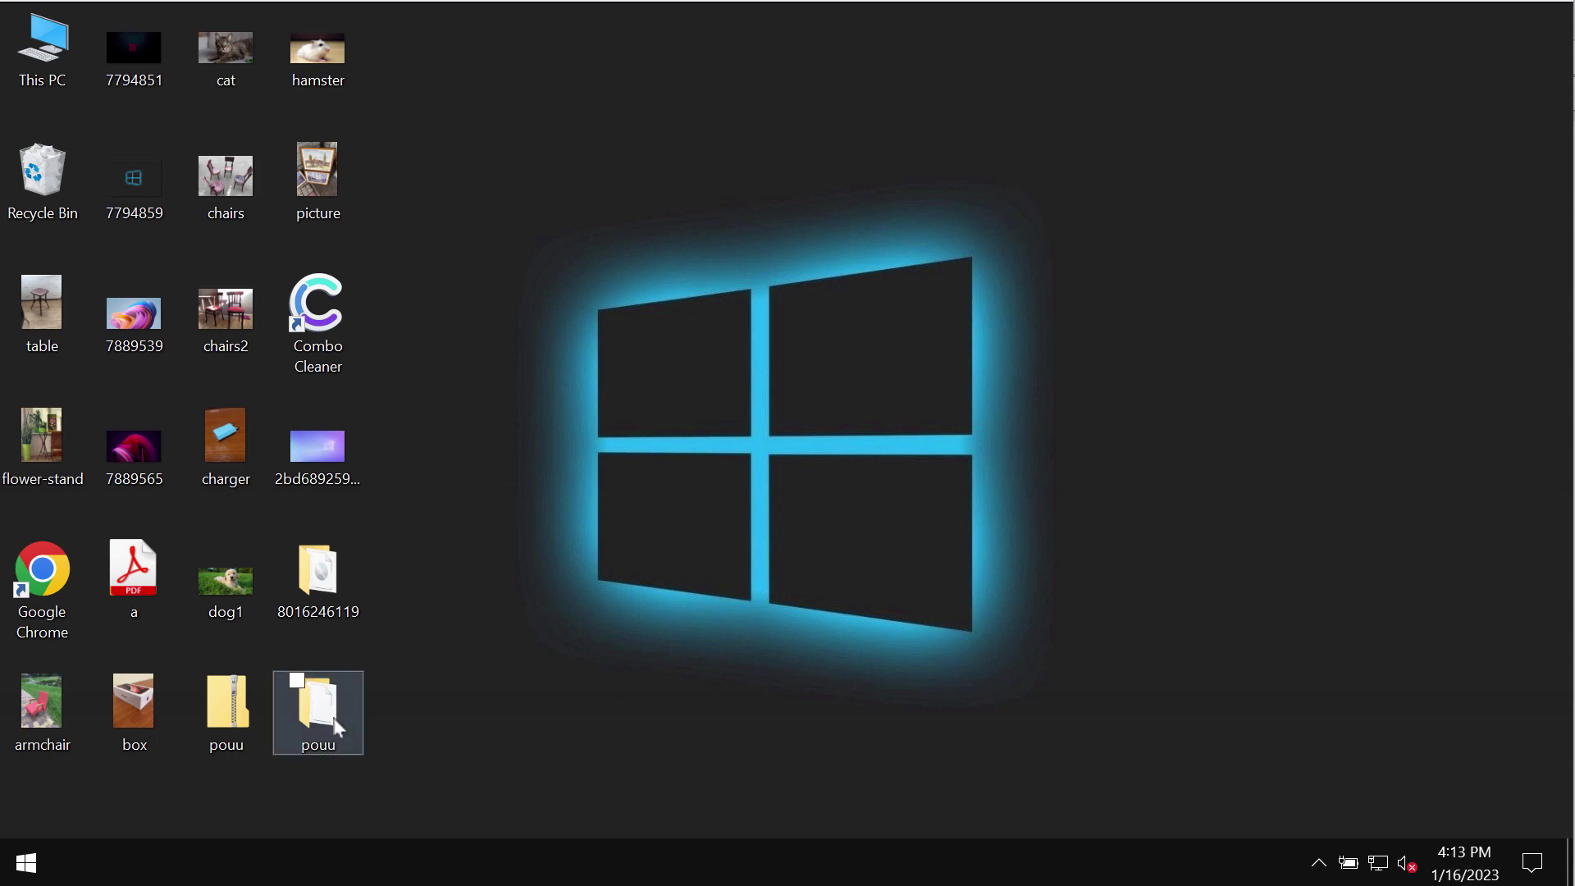
# View and close the chairs2, hamster, table, cat and armchair photos one by one.
pyautogui.doubleClick(226, 332)
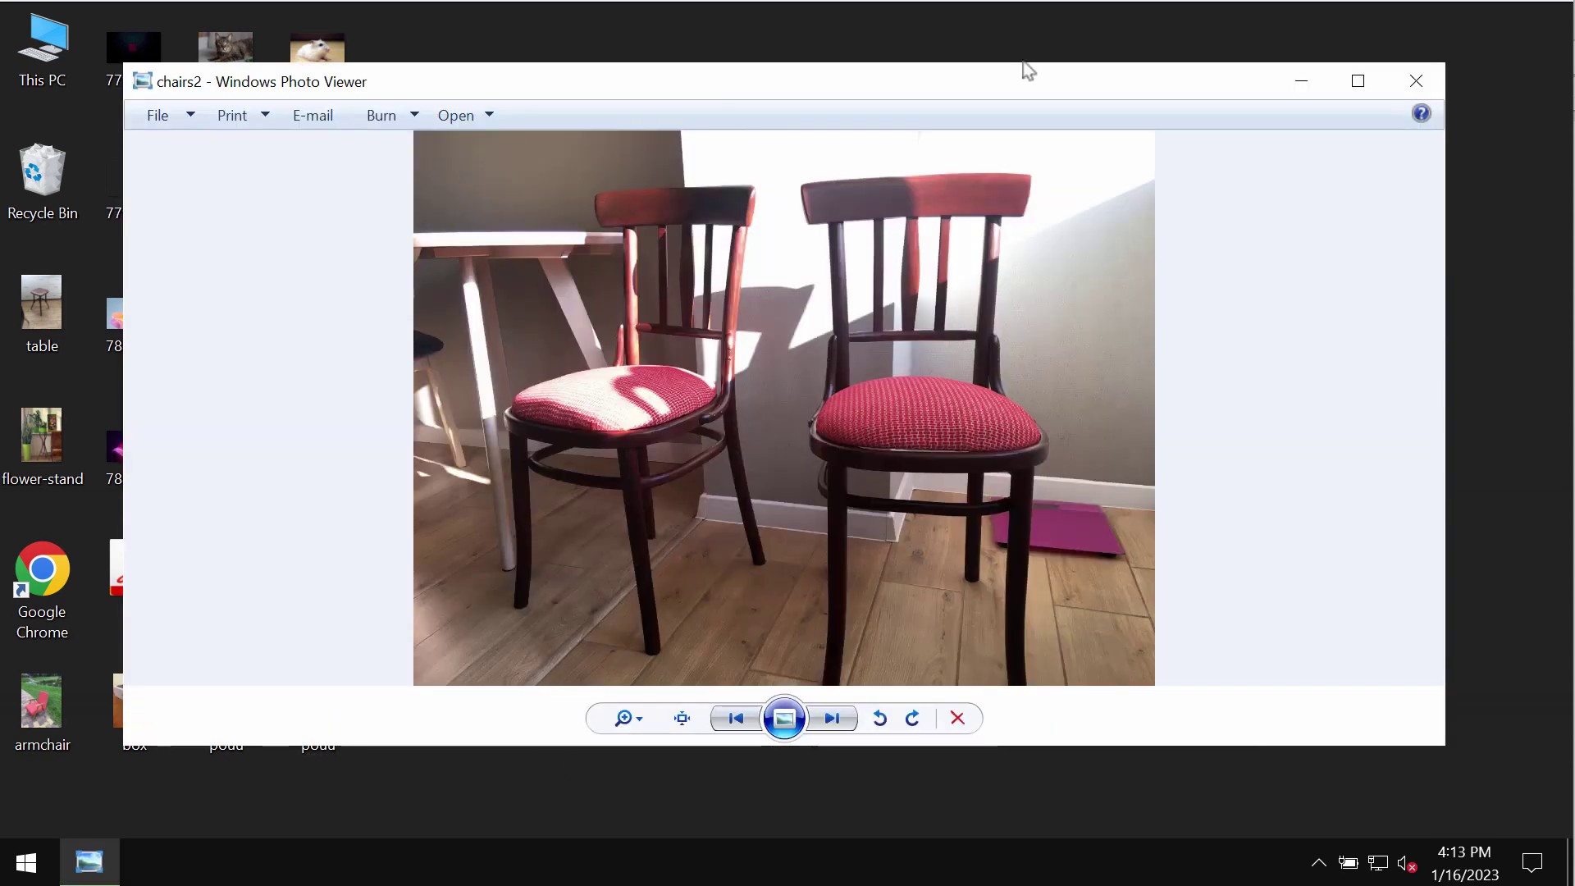
pyautogui.click(1417, 80)
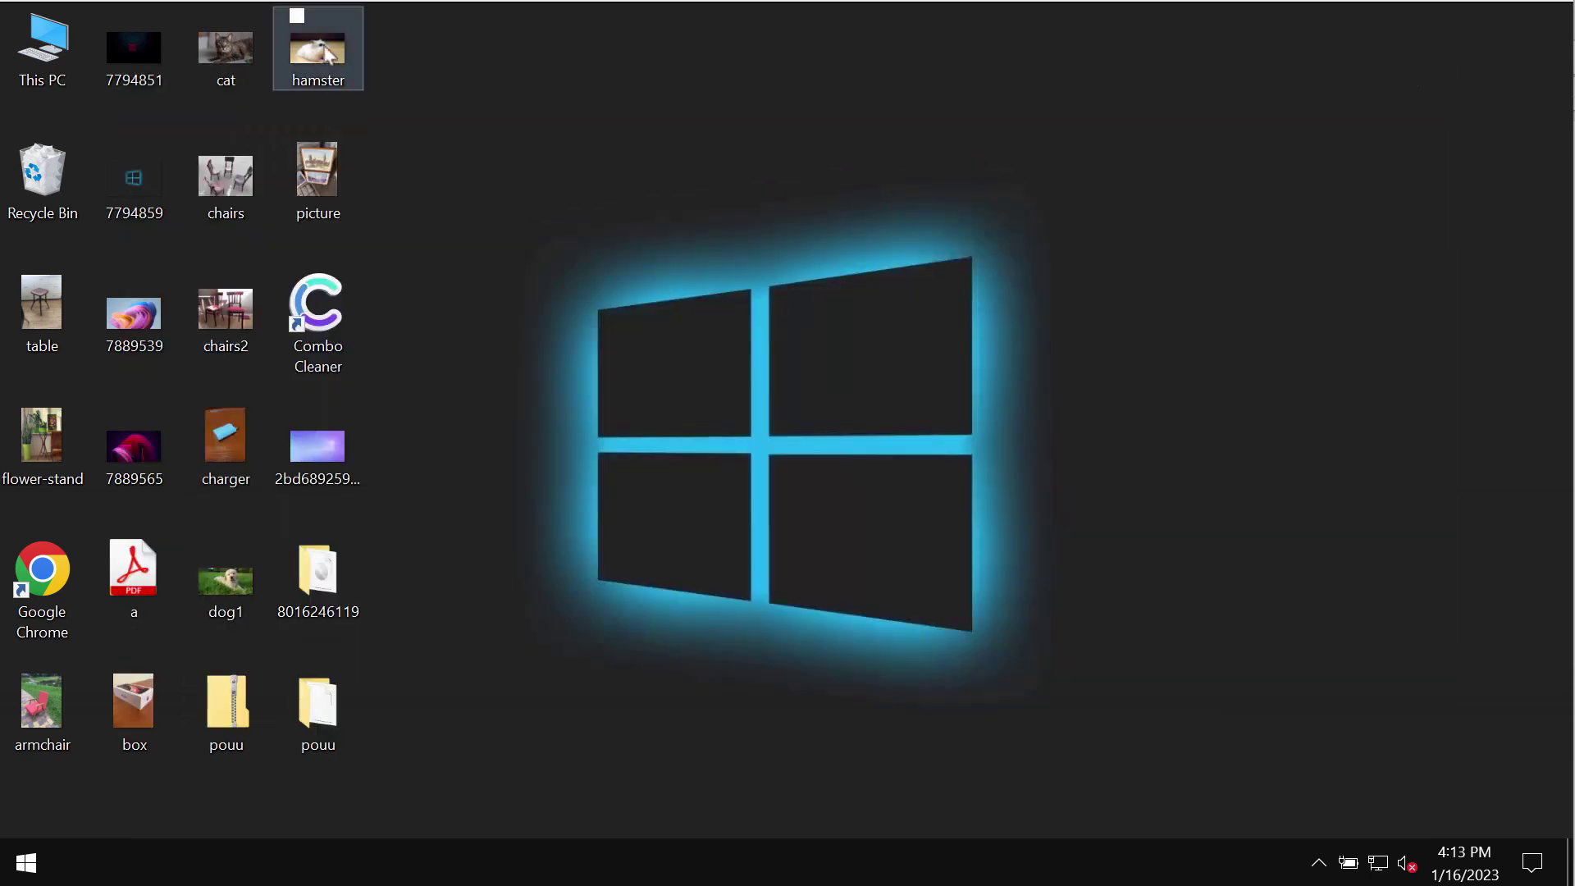
pyautogui.click(326, 54)
pyautogui.doubleClick(317, 53)
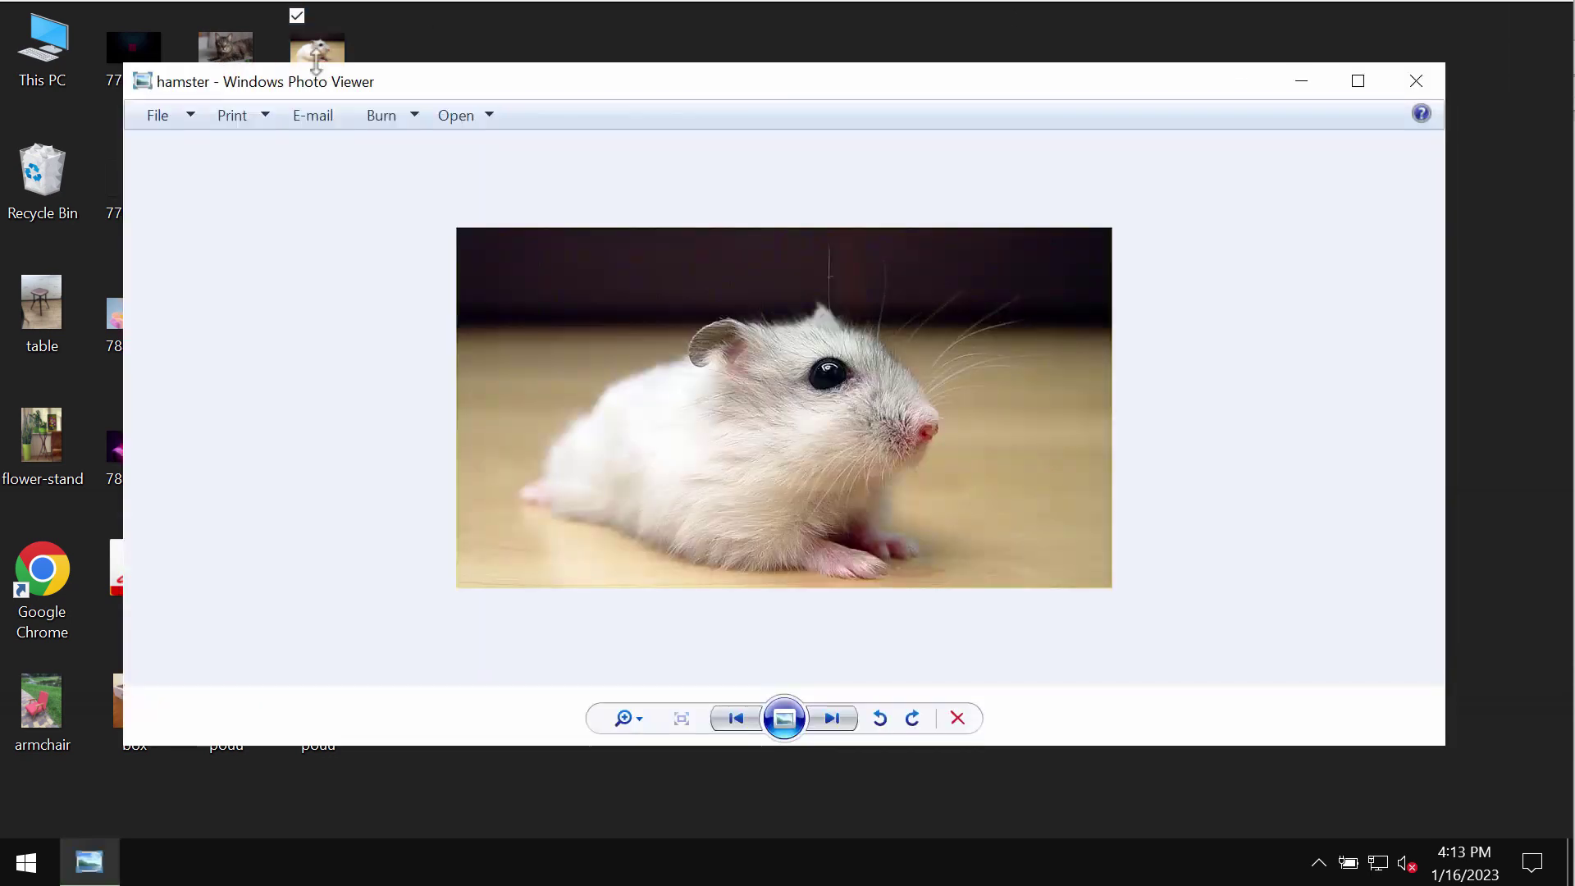
pyautogui.click(1417, 80)
pyautogui.doubleClick(49, 303)
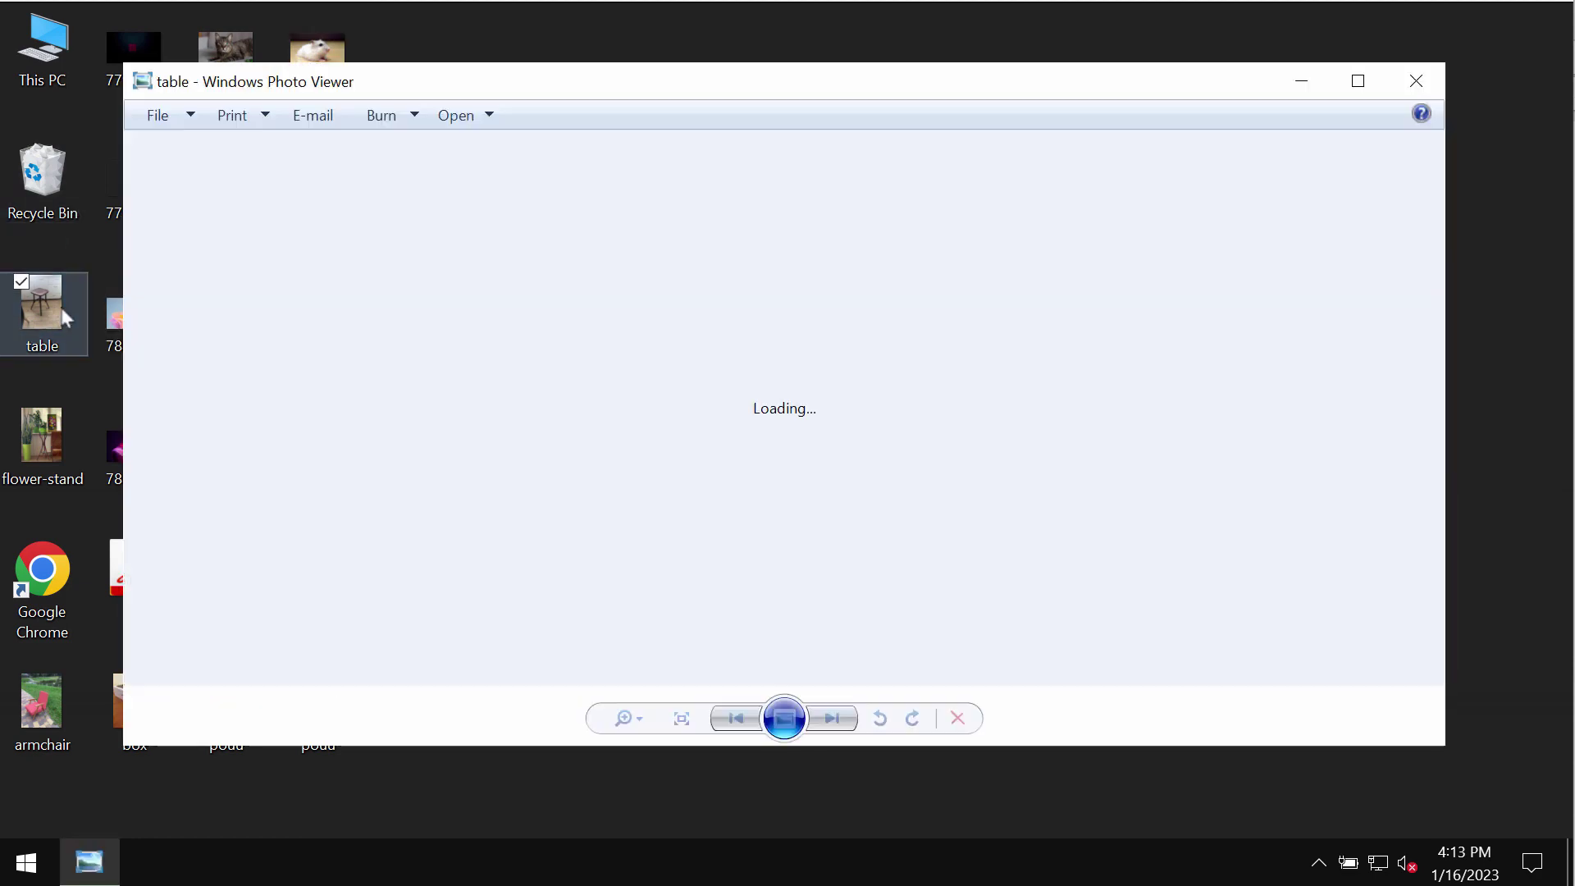
pyautogui.click(1416, 80)
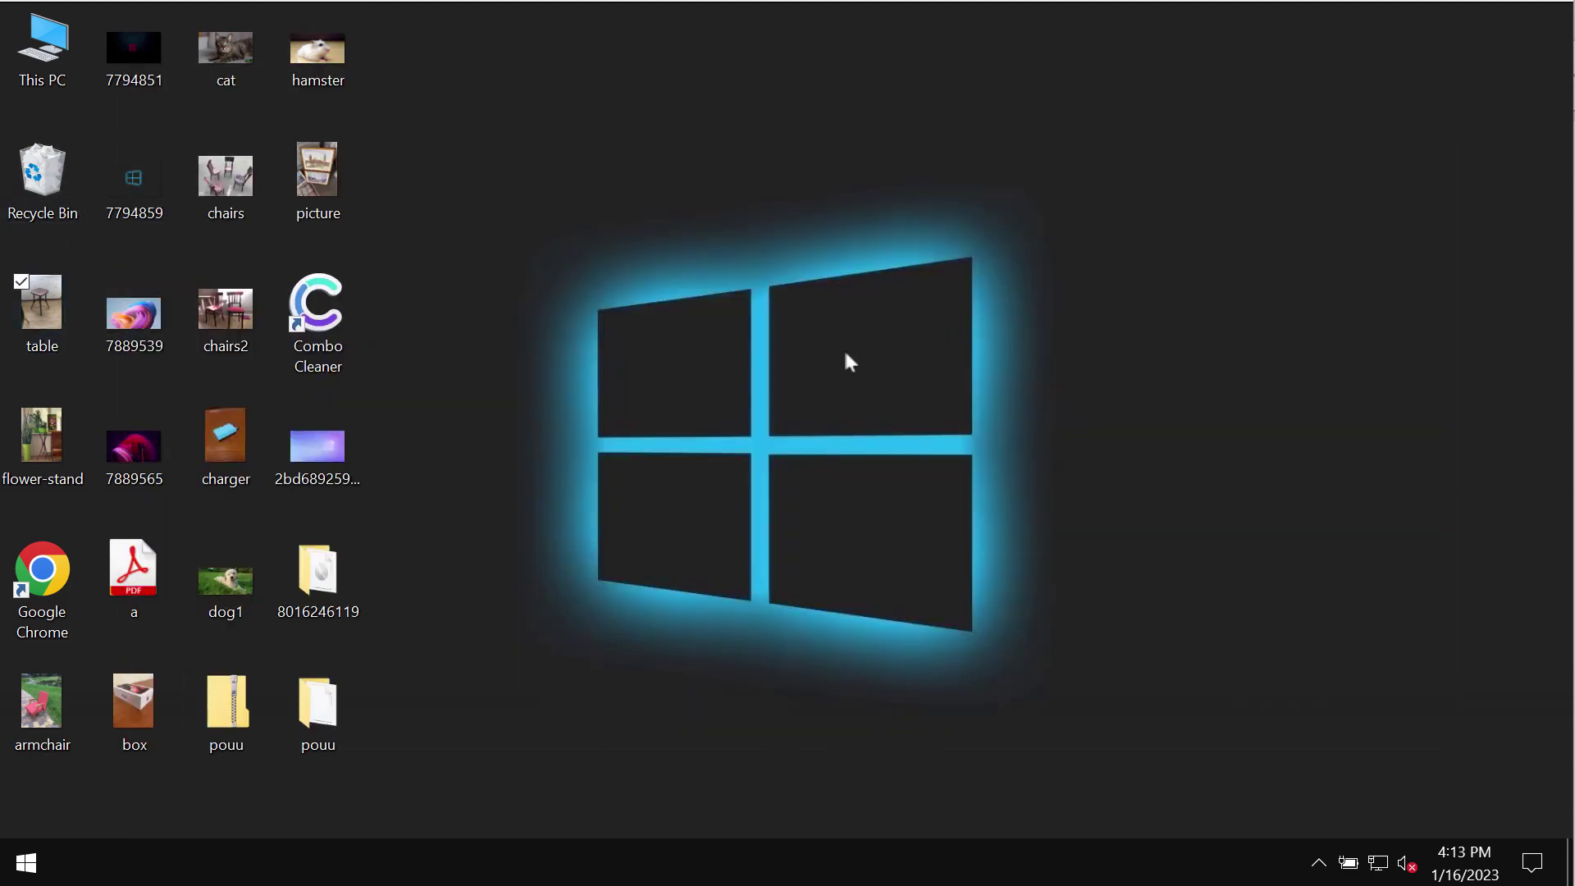
pyautogui.doubleClick(249, 59)
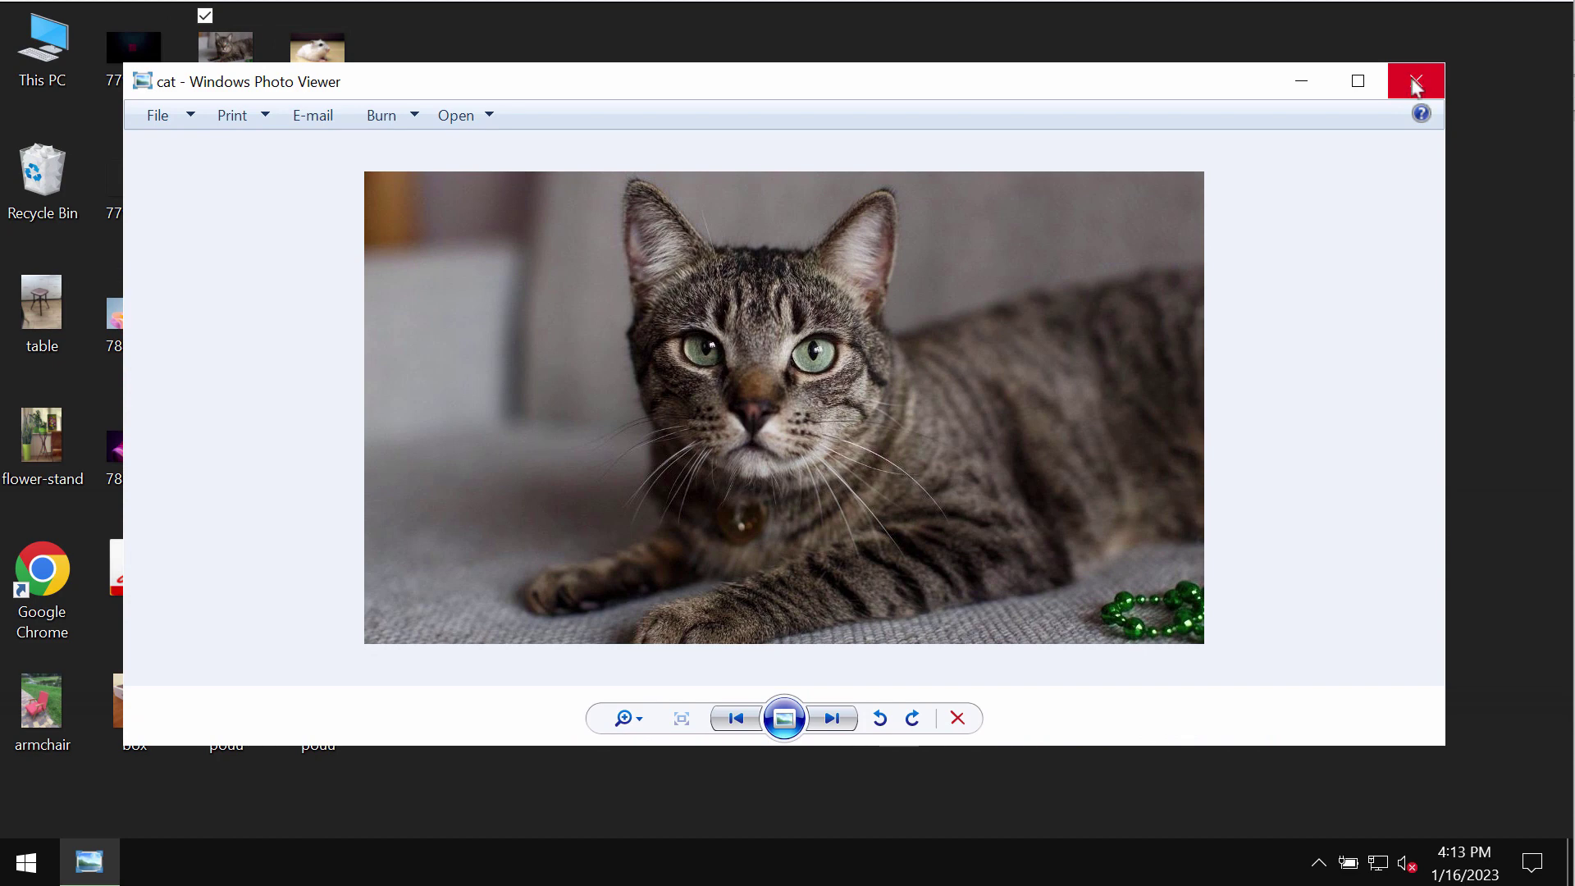
pyautogui.click(1417, 81)
pyautogui.click(54, 718)
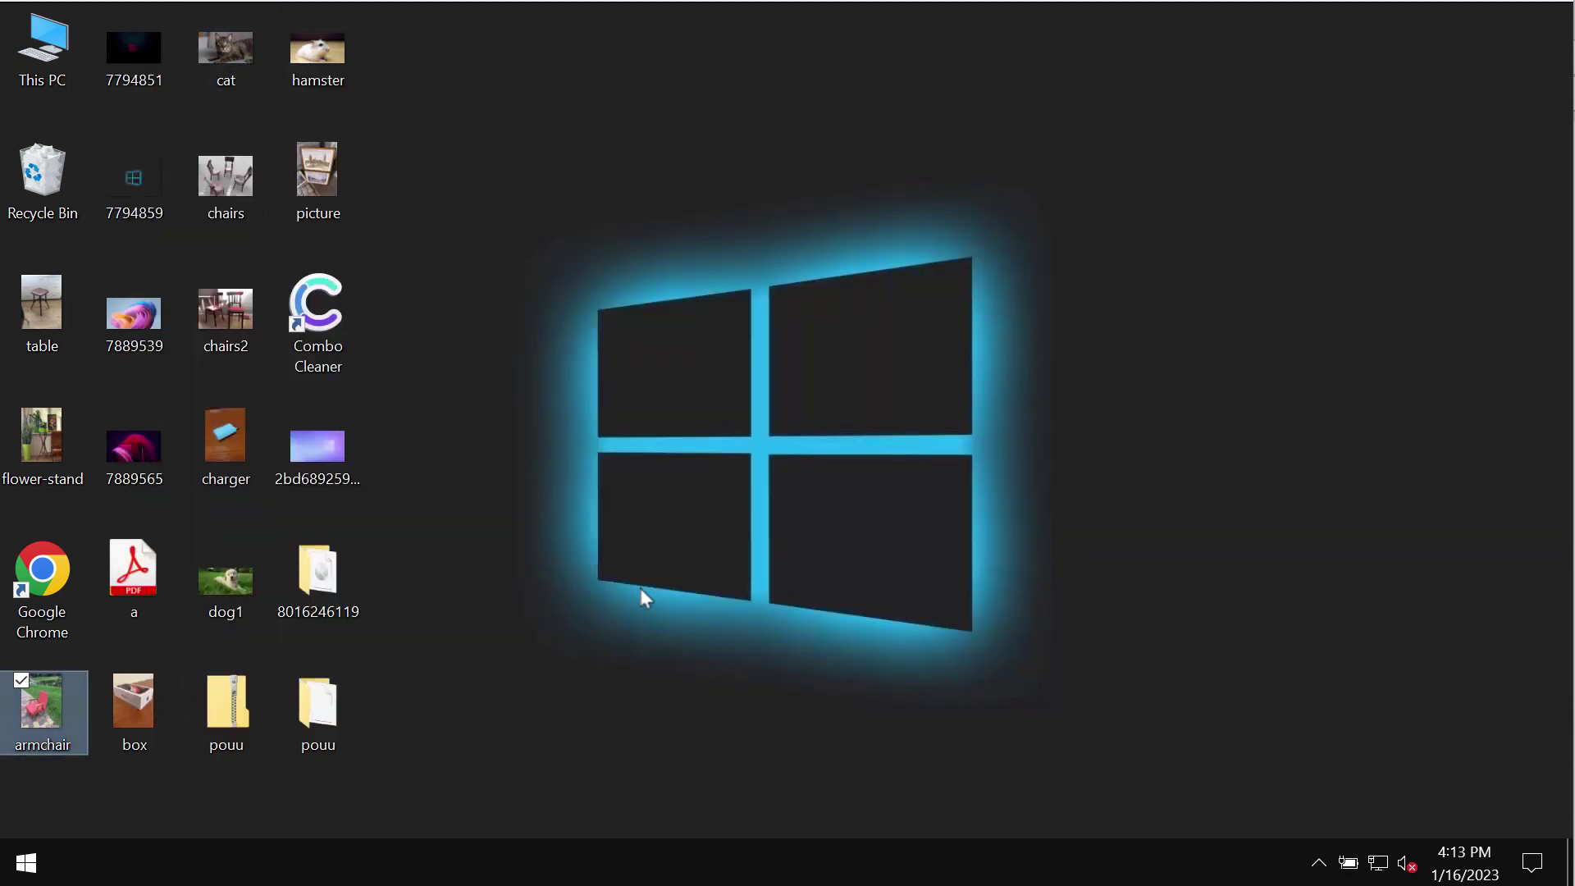
pyautogui.doubleClick(41, 704)
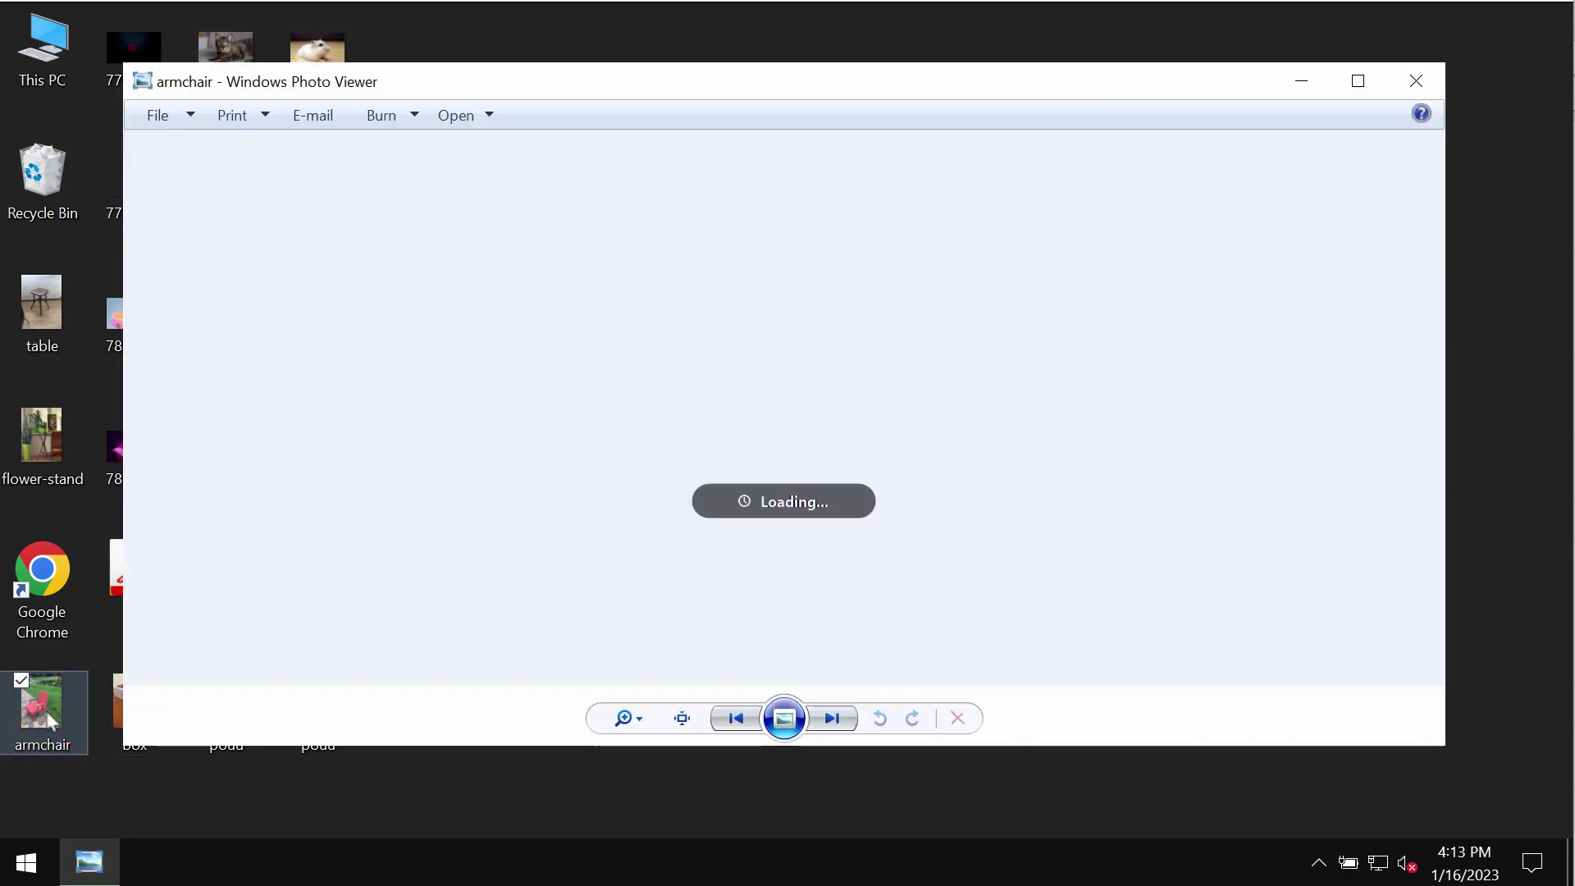
pyautogui.click(1417, 80)
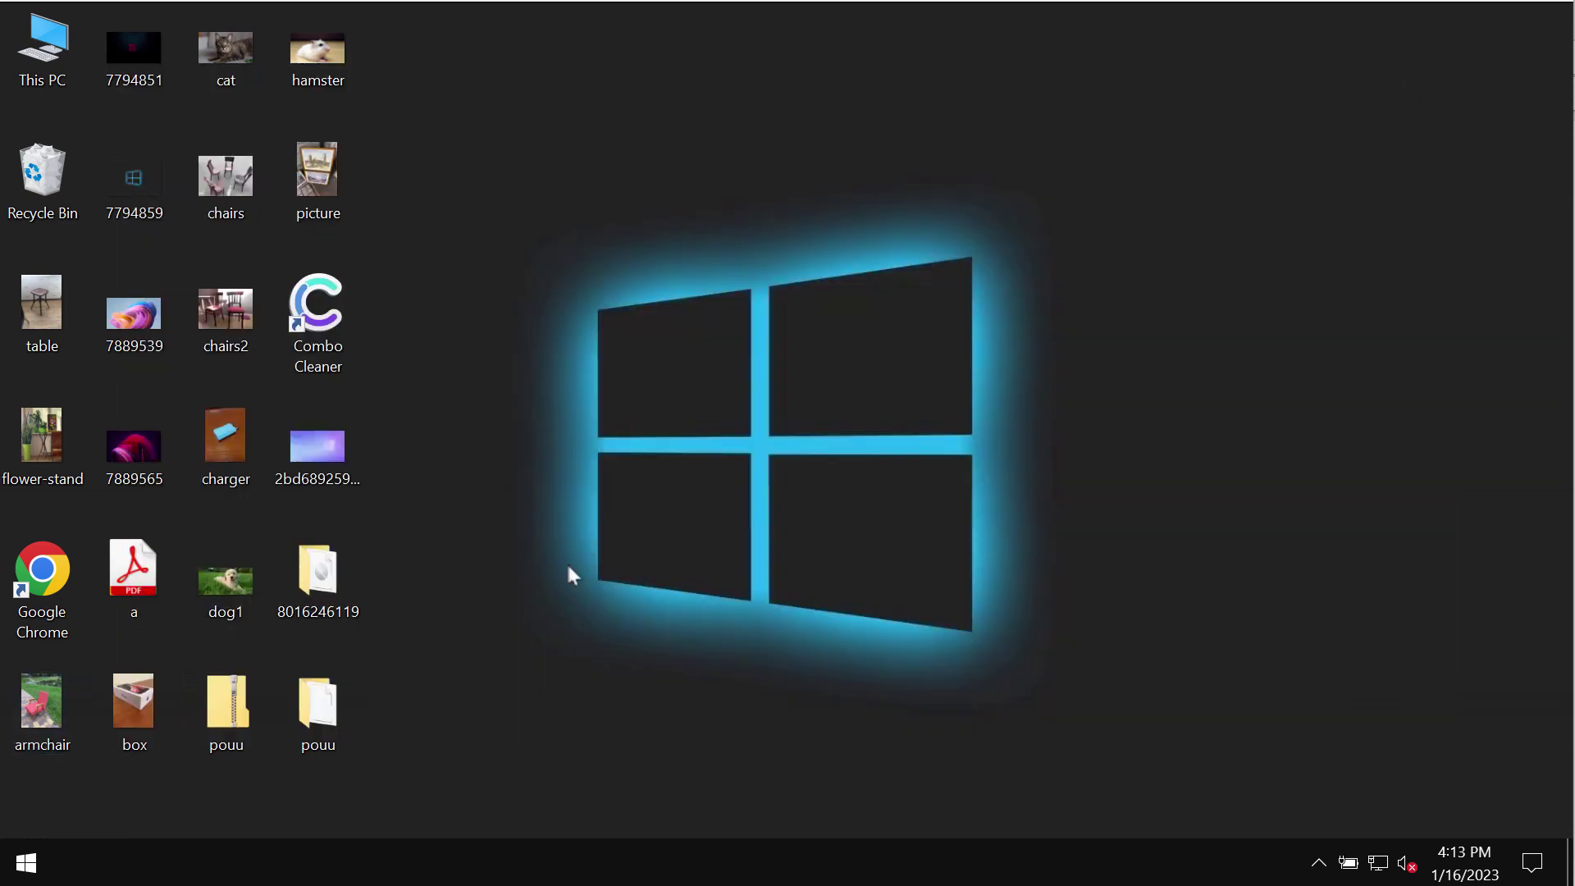
# Run the application file inside the pouu folder, then close the folder window.
pyautogui.click(327, 714)
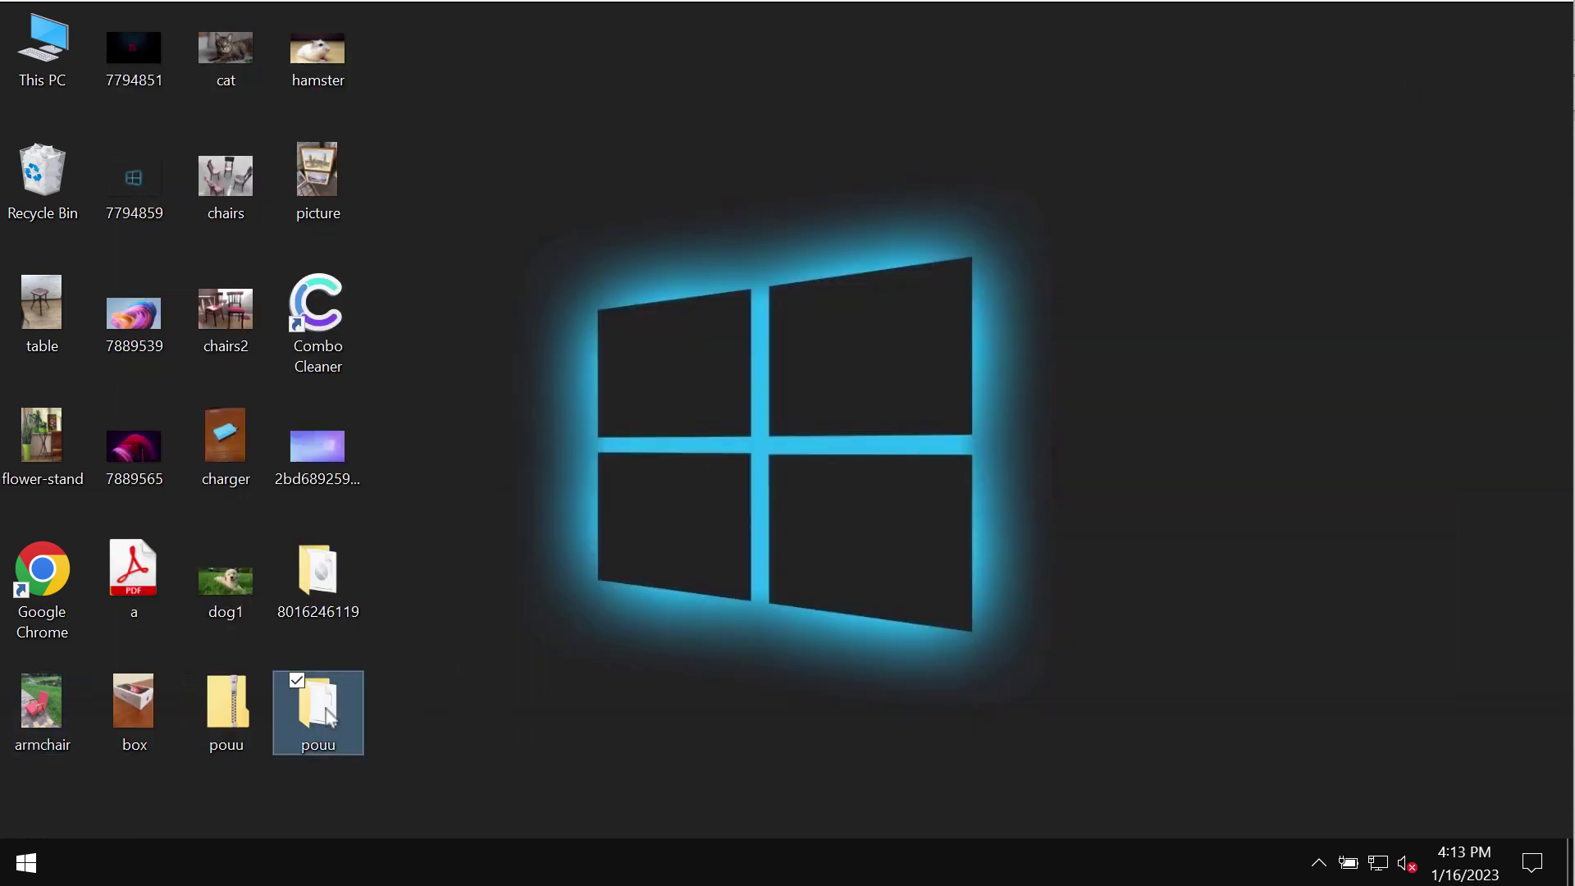
pyautogui.doubleClick(328, 714)
pyautogui.doubleClick(529, 224)
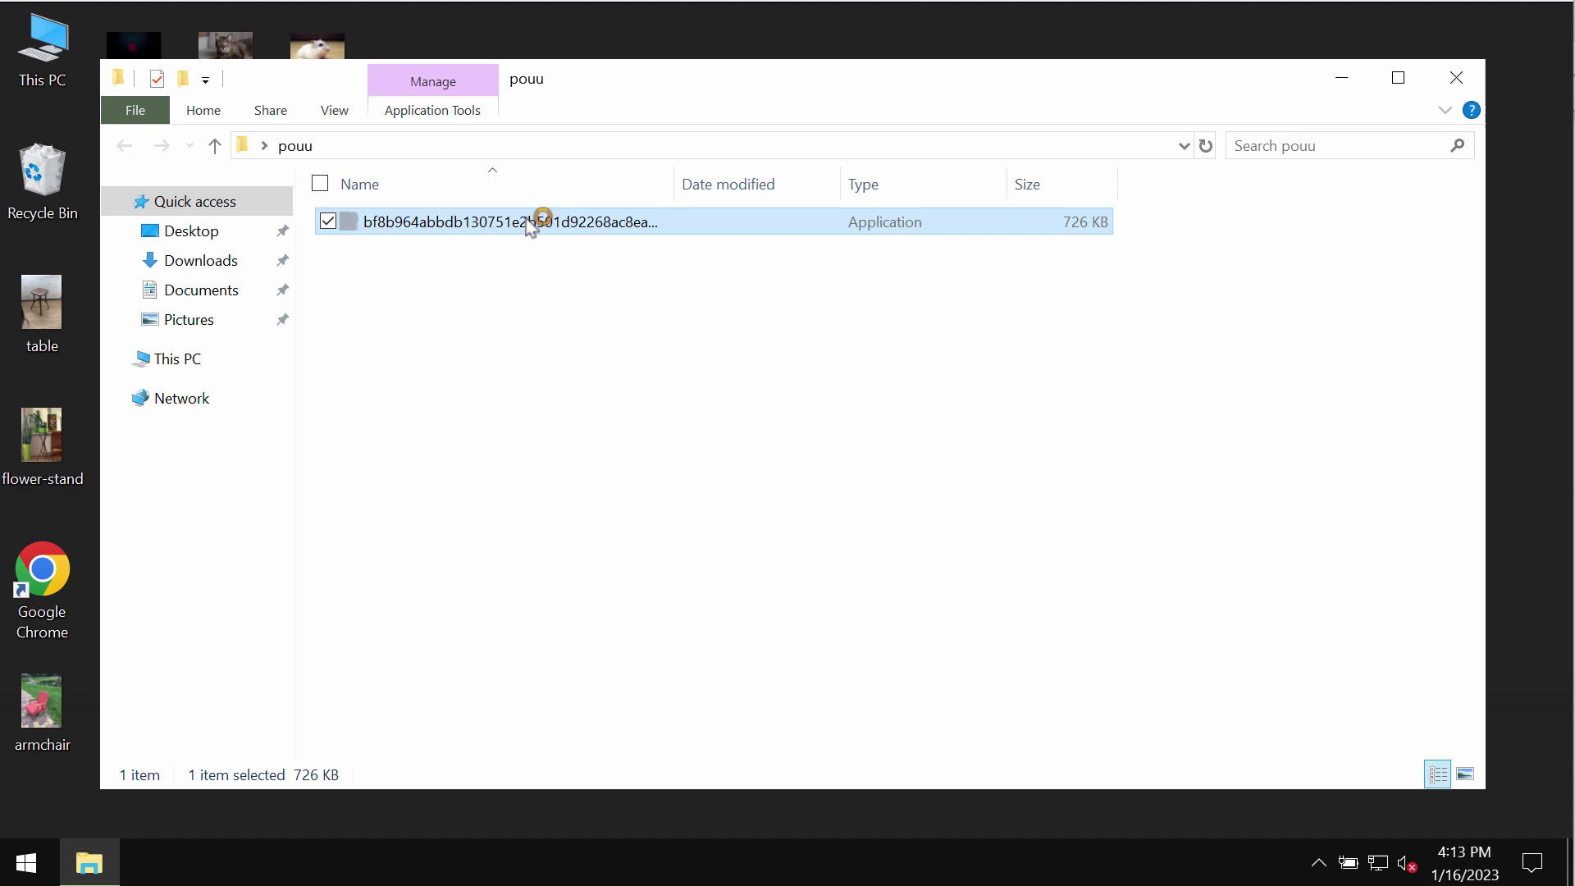
pyautogui.click(1456, 77)
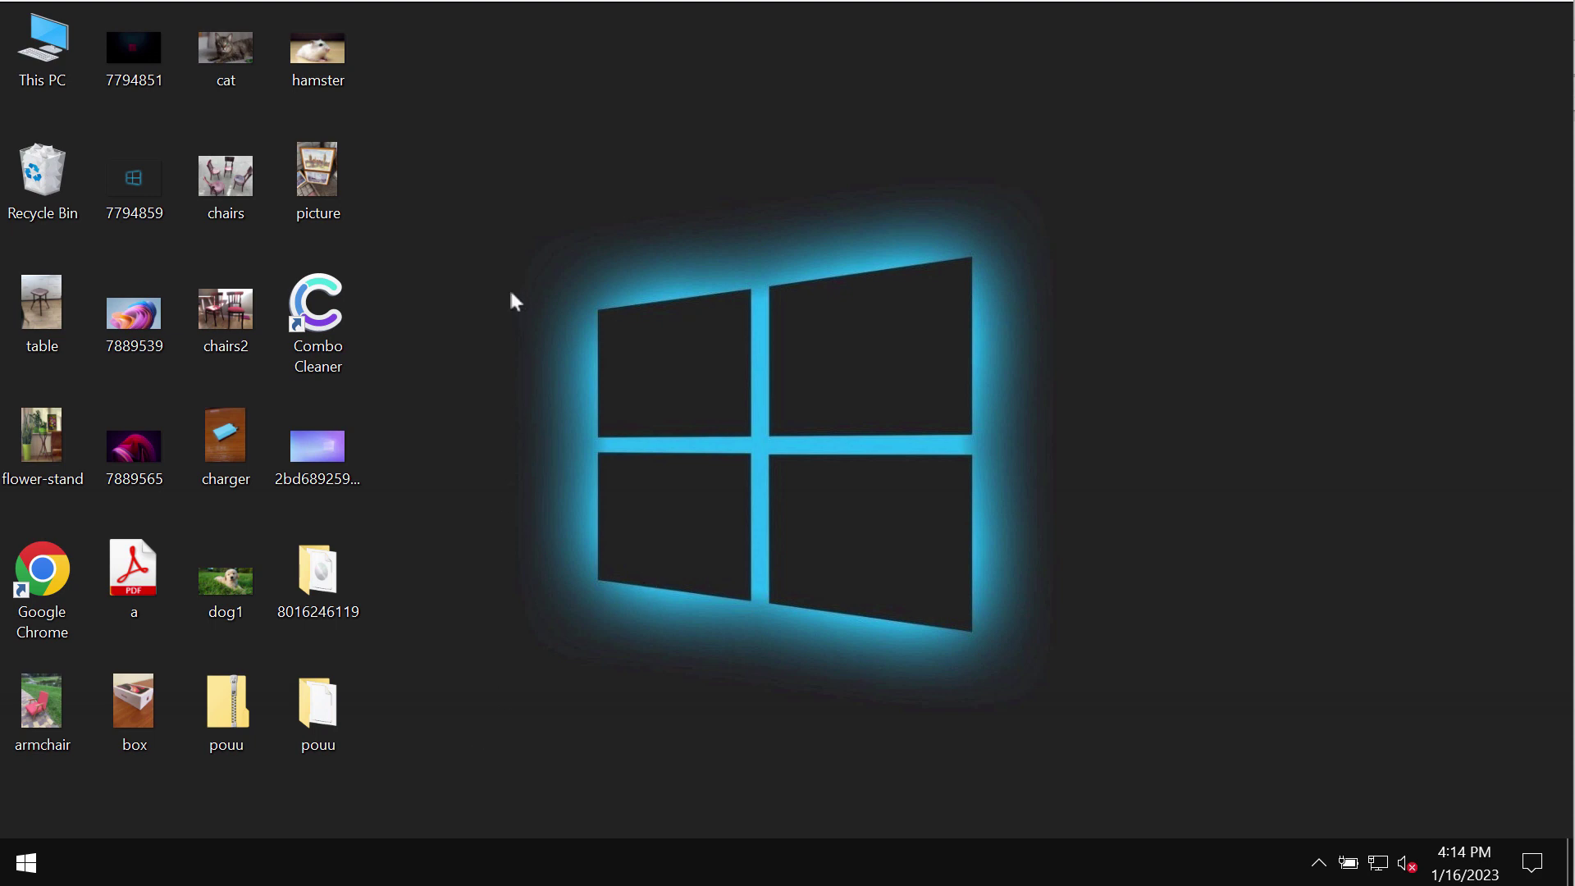
# Reopen the pouu folder and run its application file a second time.
pyautogui.moveTo(502, 216); pyautogui.dragTo(1165, 709)
pyautogui.doubleClick(341, 719)
pyautogui.doubleClick(657, 222)
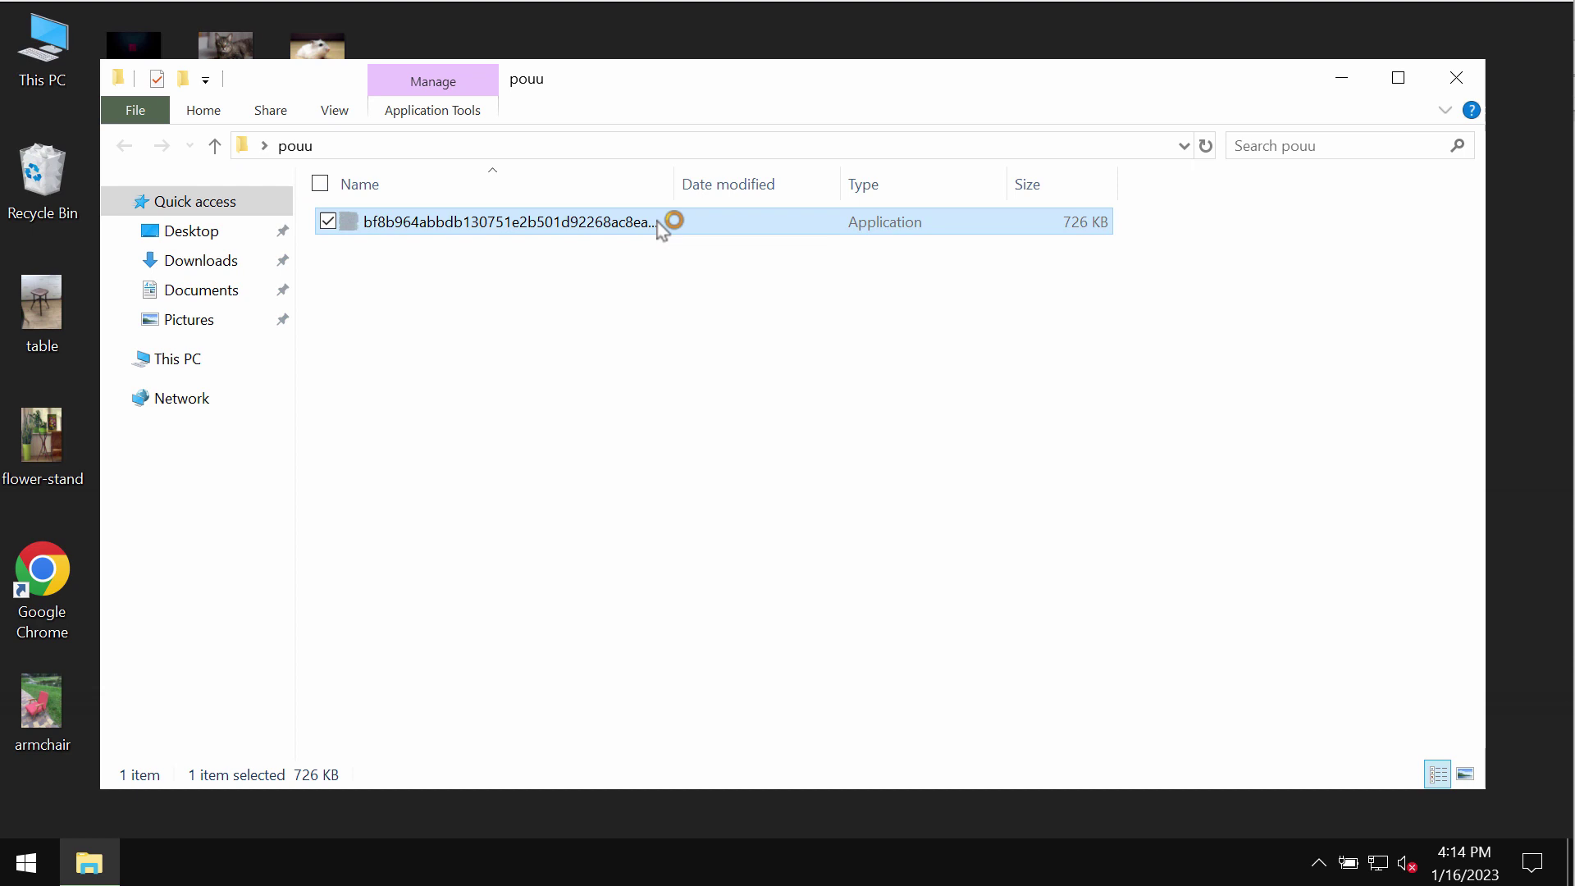
# Close the pouu folder, sign out of Windows, then sign back in past the lock screen.
pyautogui.click(1453, 78)
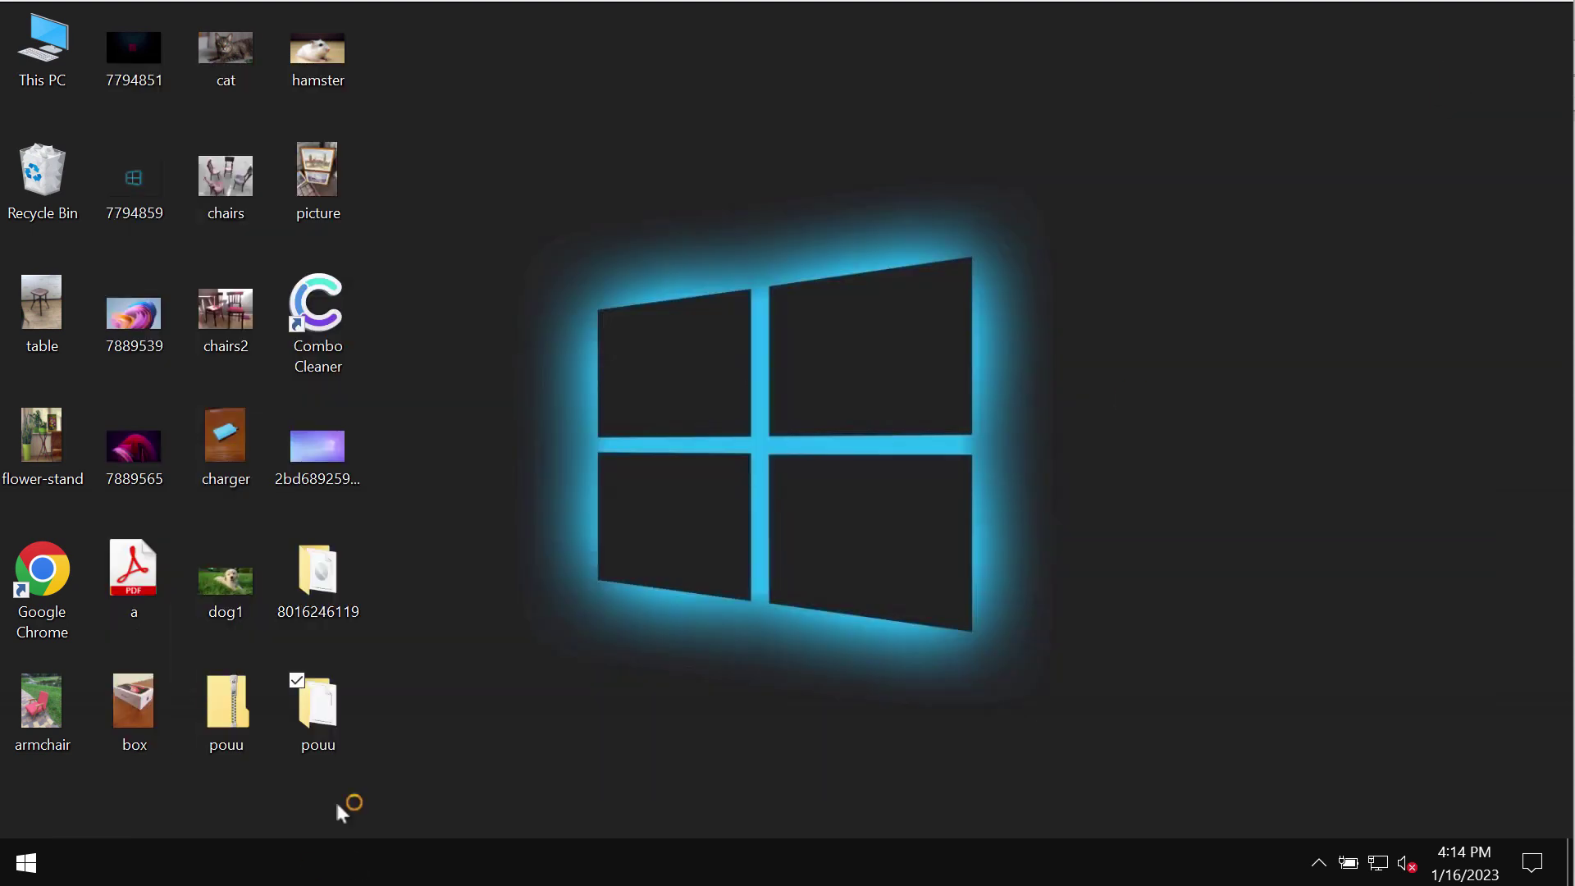
pyautogui.rightClick(49, 857)
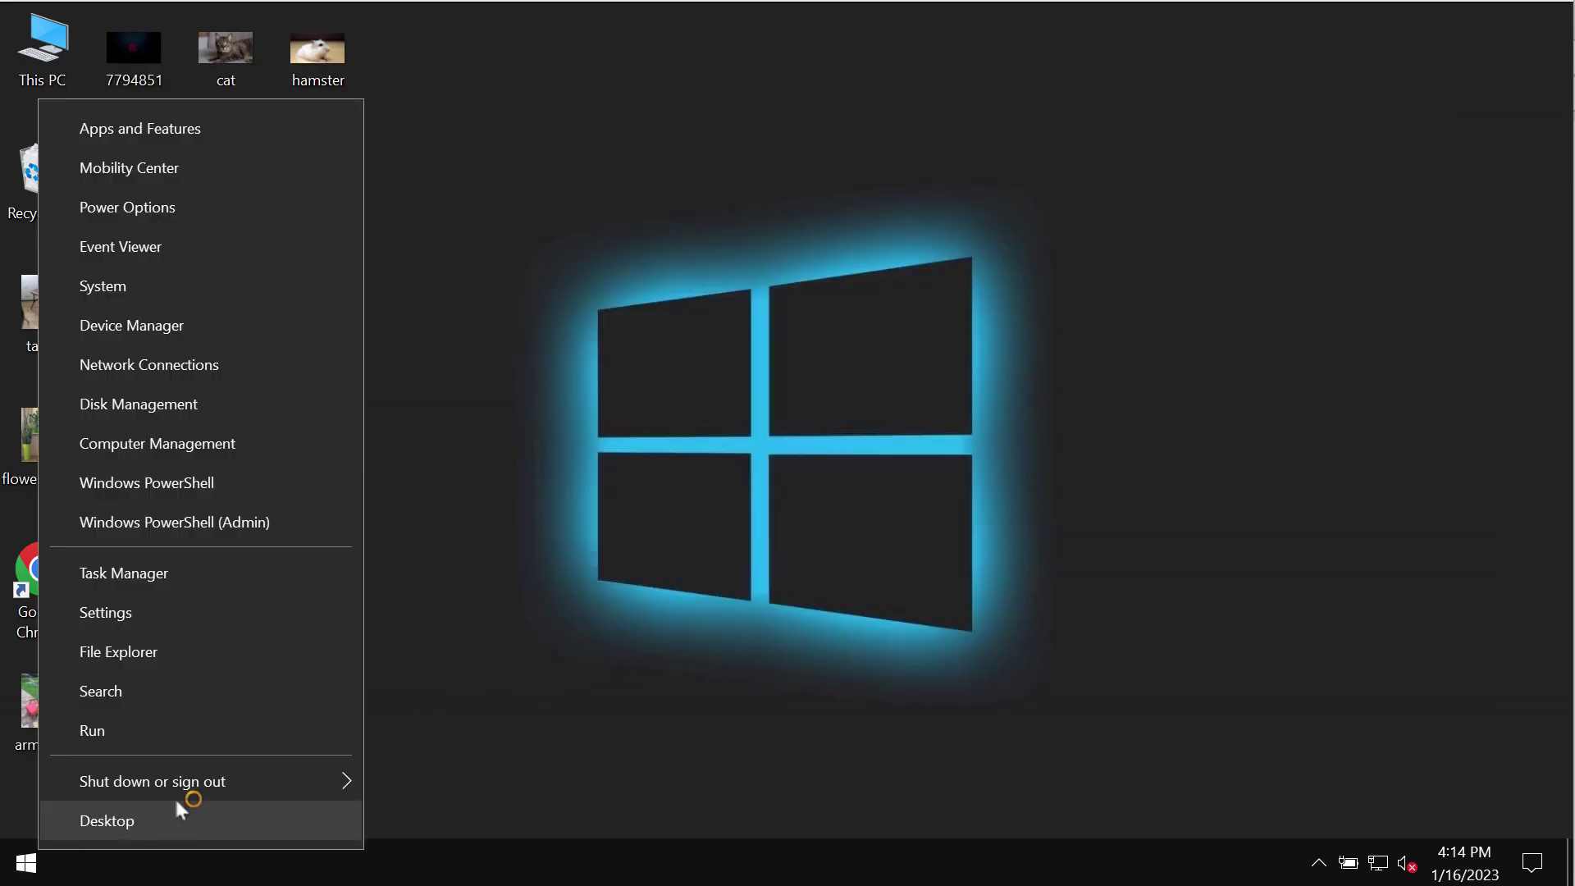
pyautogui.moveTo(217, 783)
pyautogui.click(540, 650)
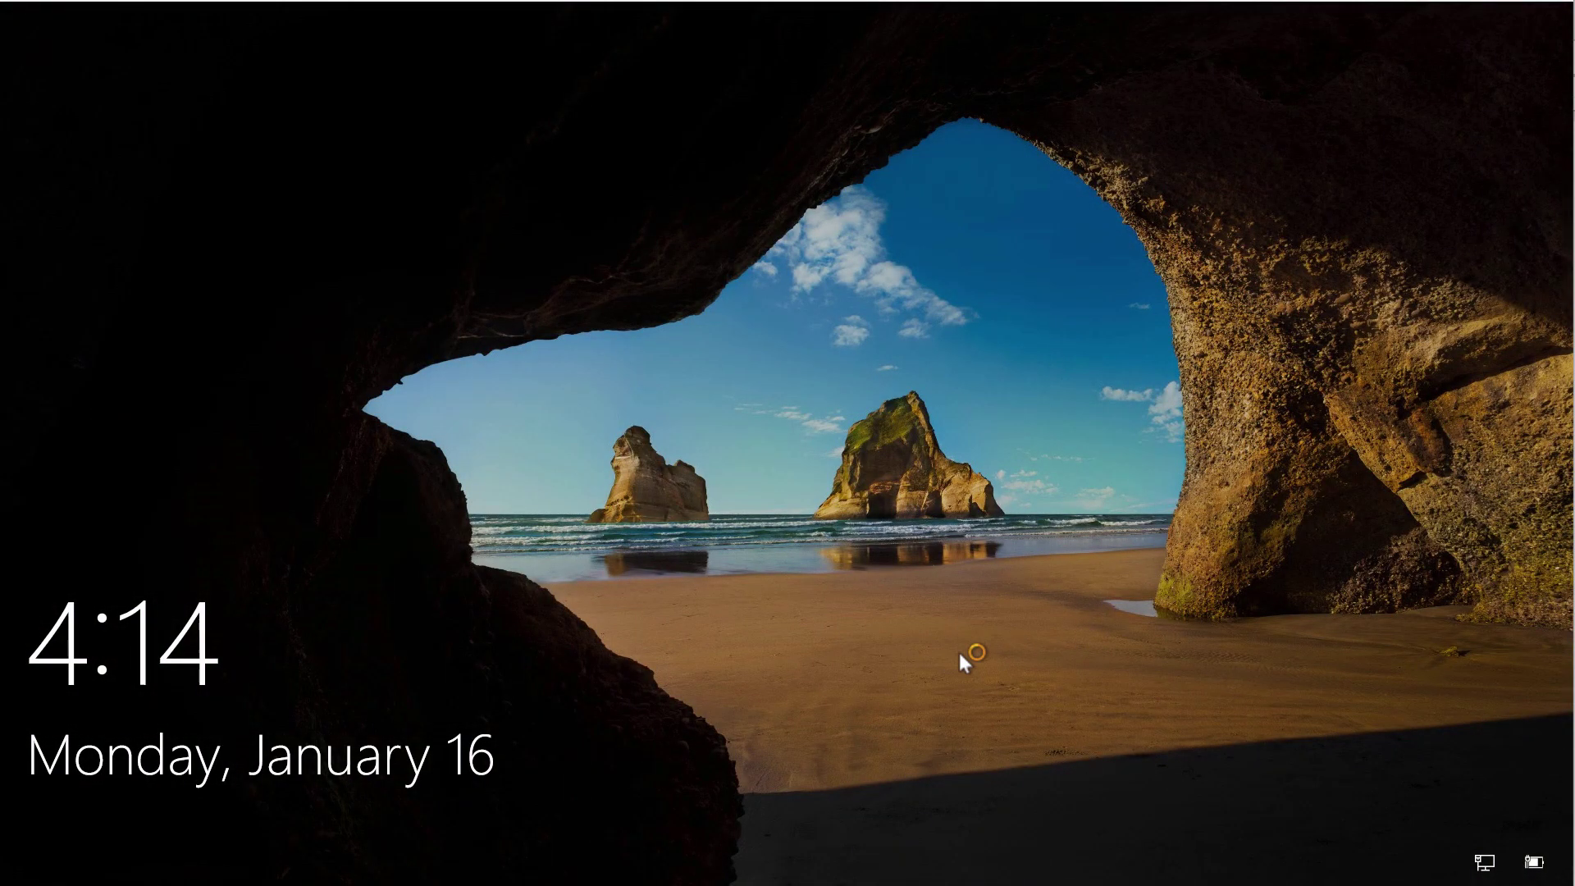
pyautogui.click(958, 649)
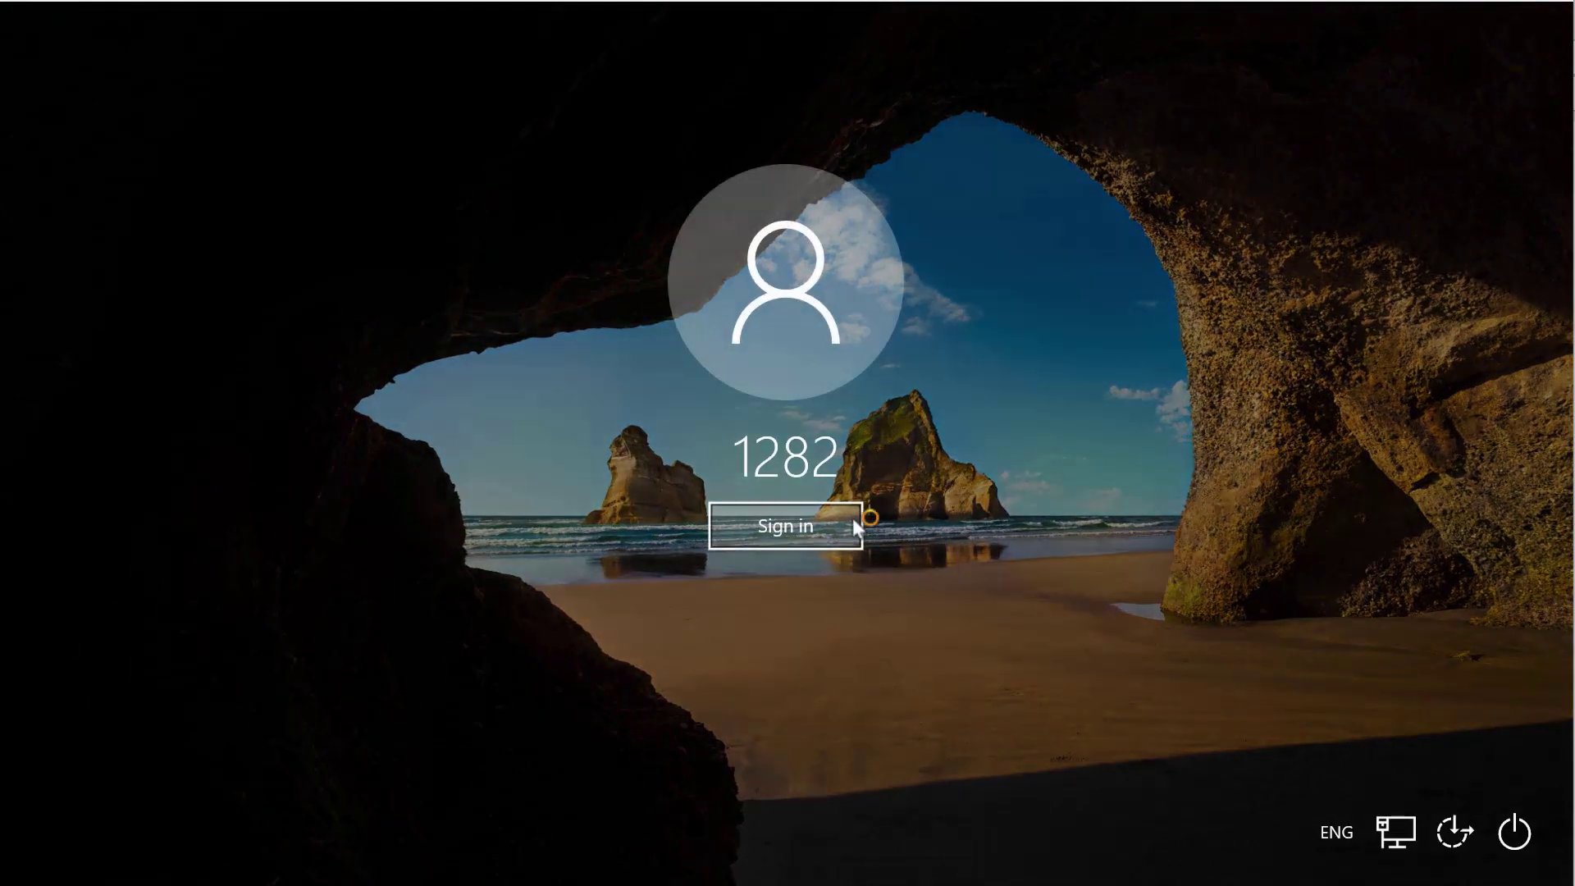
pyautogui.click(853, 520)
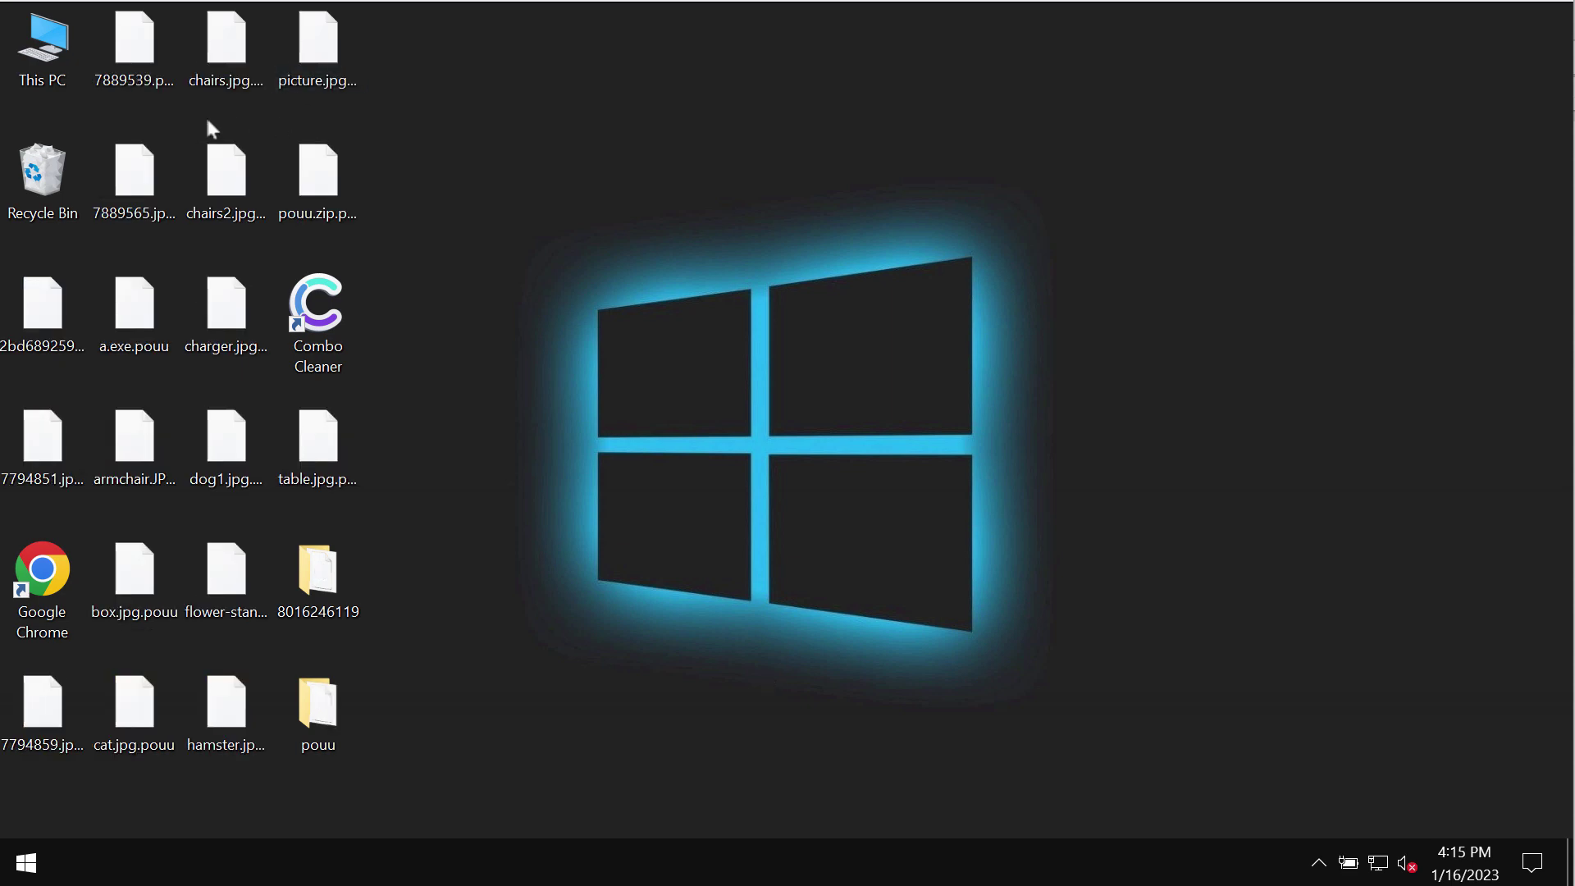
pyautogui.doubleClick(226, 172)
pyautogui.click(986, 170)
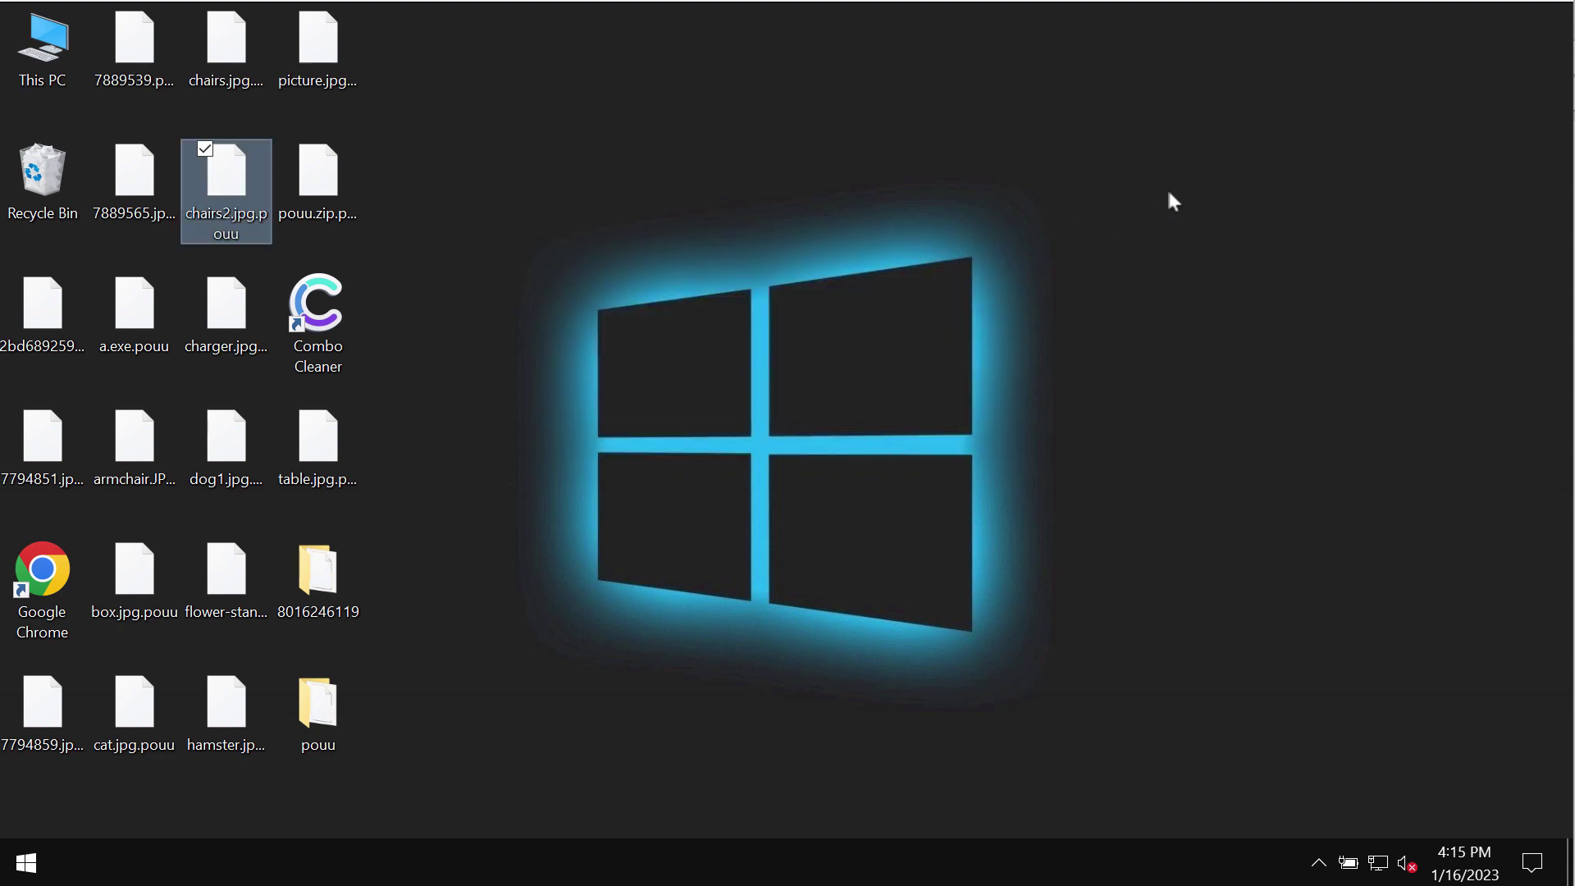
pyautogui.click(279, 51)
pyautogui.doubleClick(279, 51)
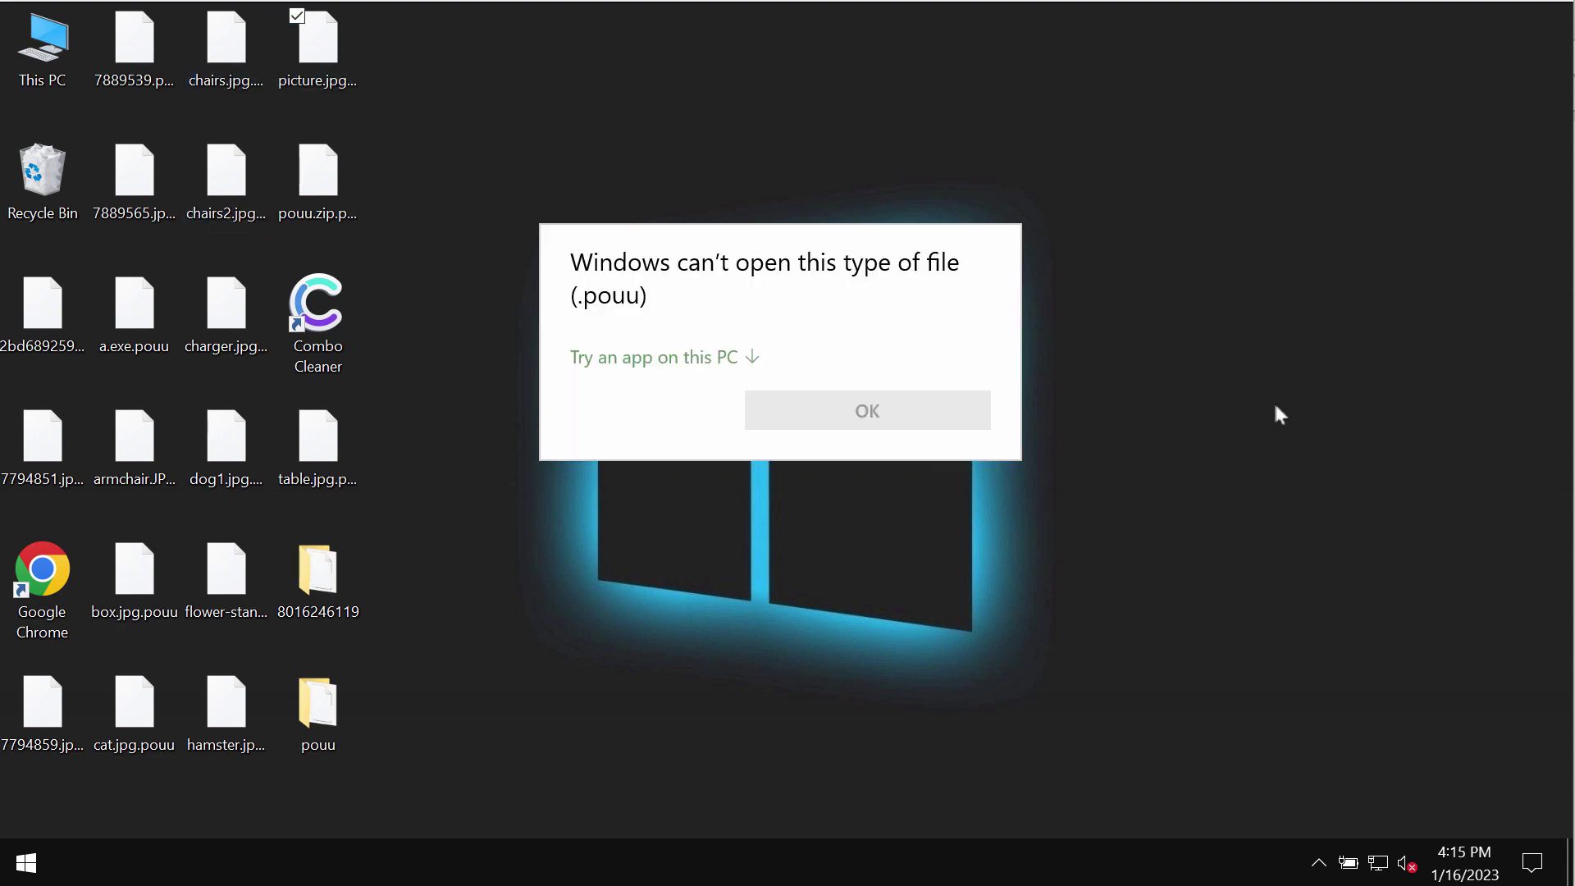
pyautogui.click(864, 409)
pyautogui.click(215, 88)
pyautogui.doubleClick(215, 89)
pyautogui.press('Escape')
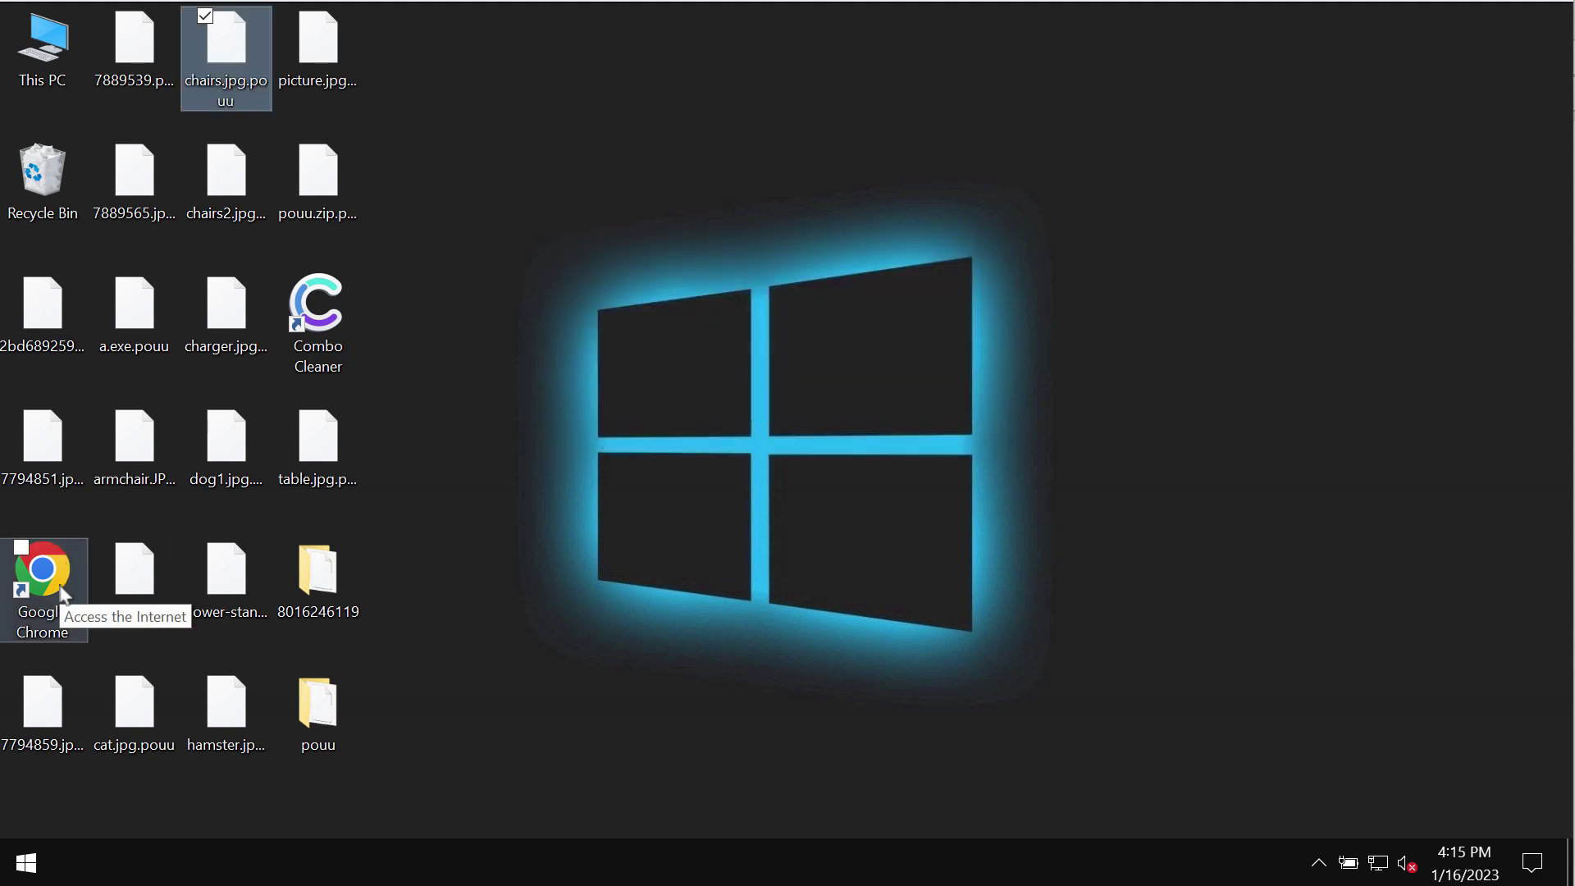
# Load combocleaner.com in Chrome, dismiss the update notice, and minimise the browser.
pyautogui.click(800, 478)
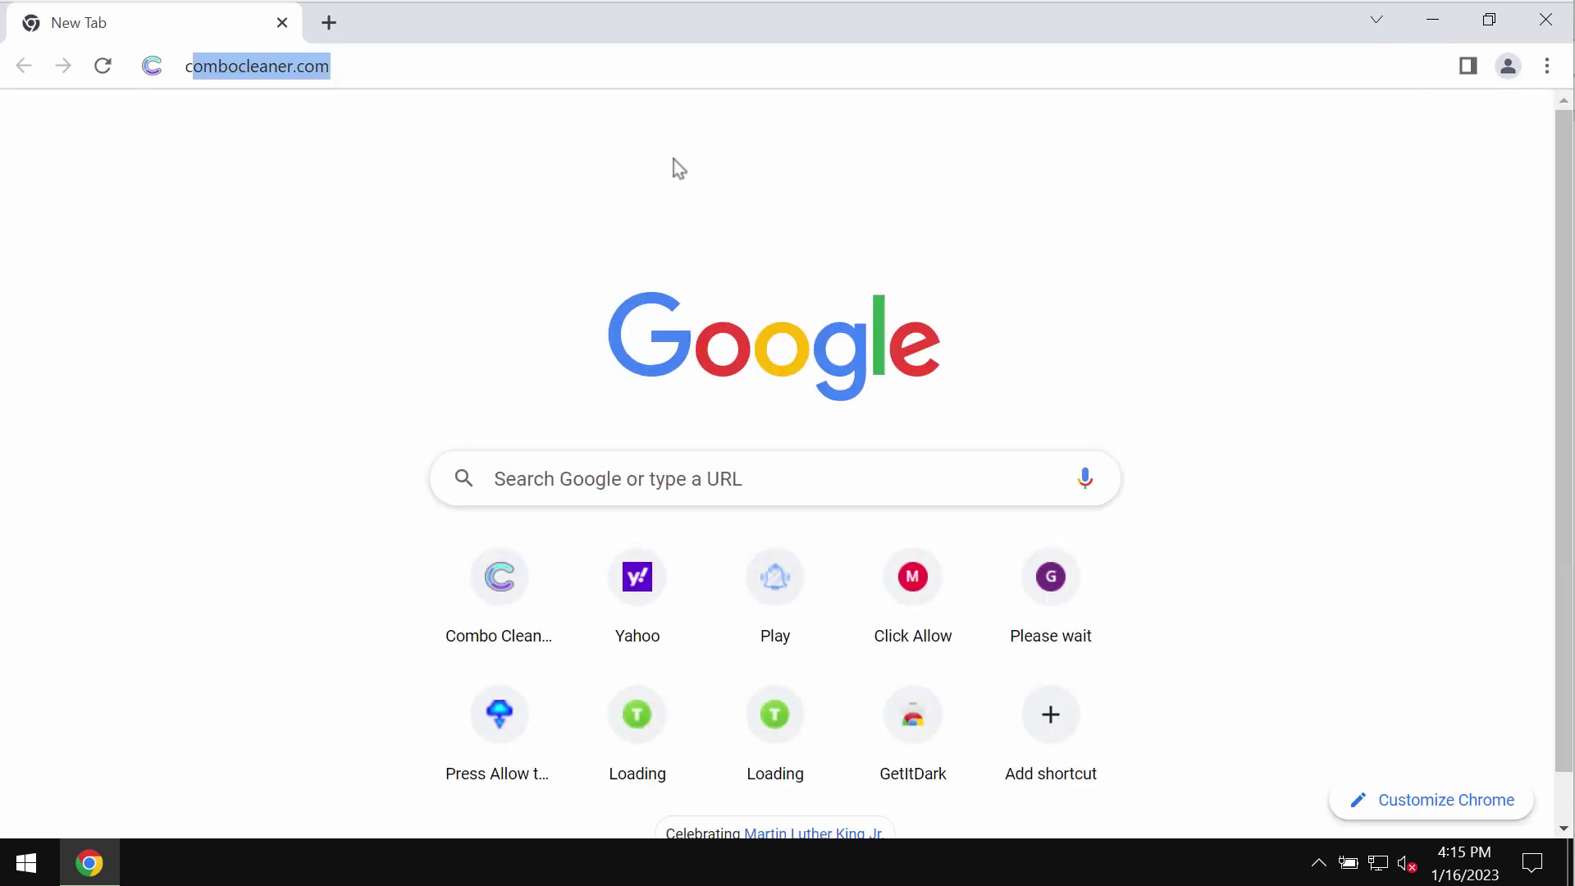
pyautogui.press('Return')
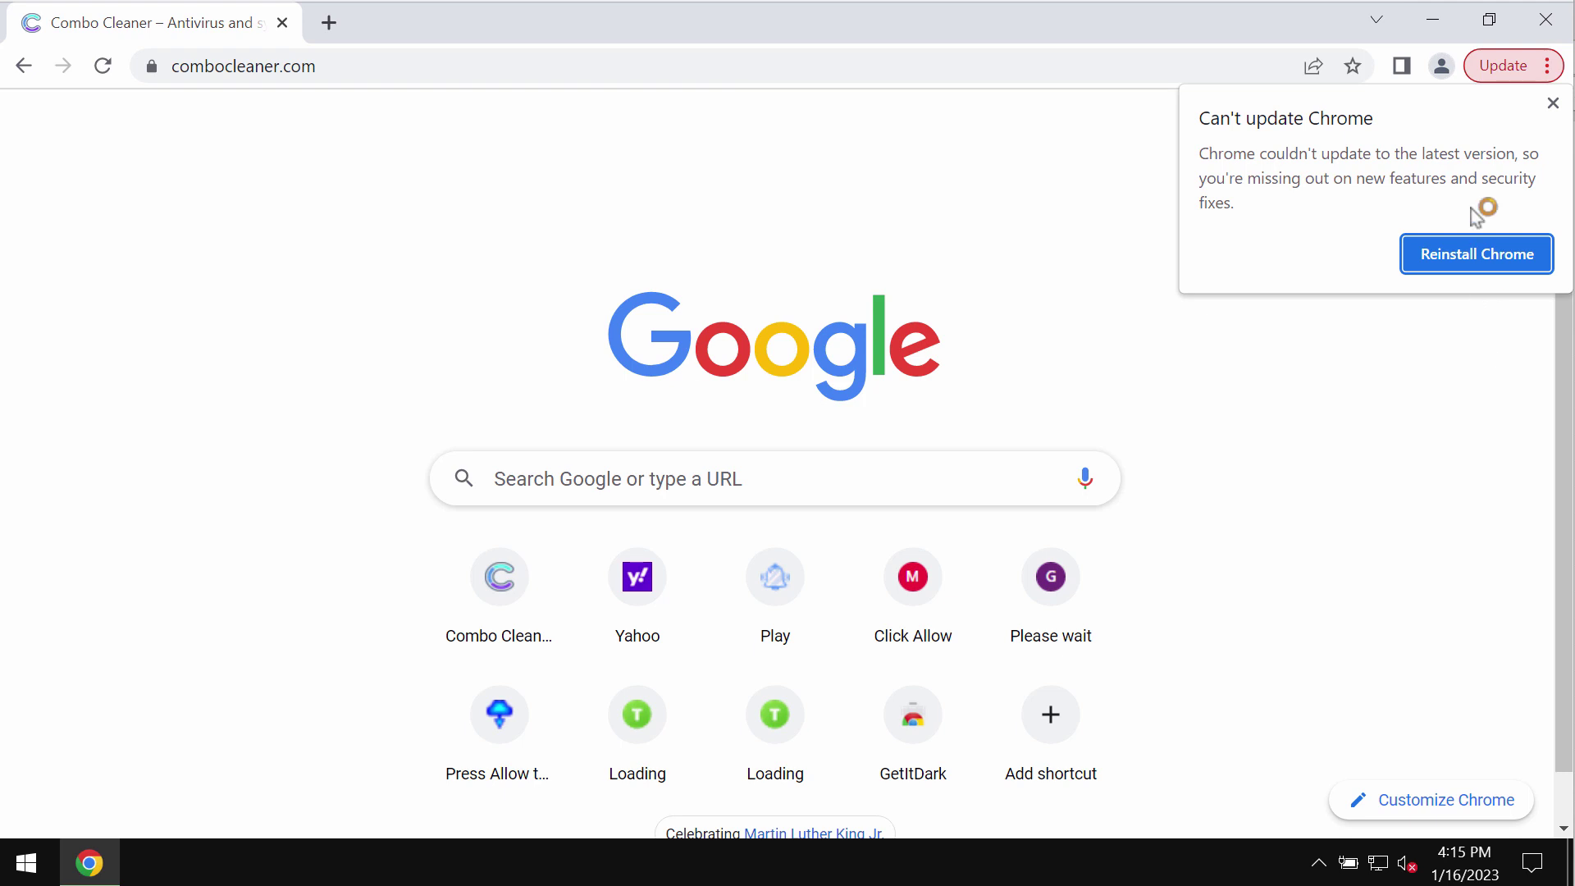
pyautogui.click(1553, 103)
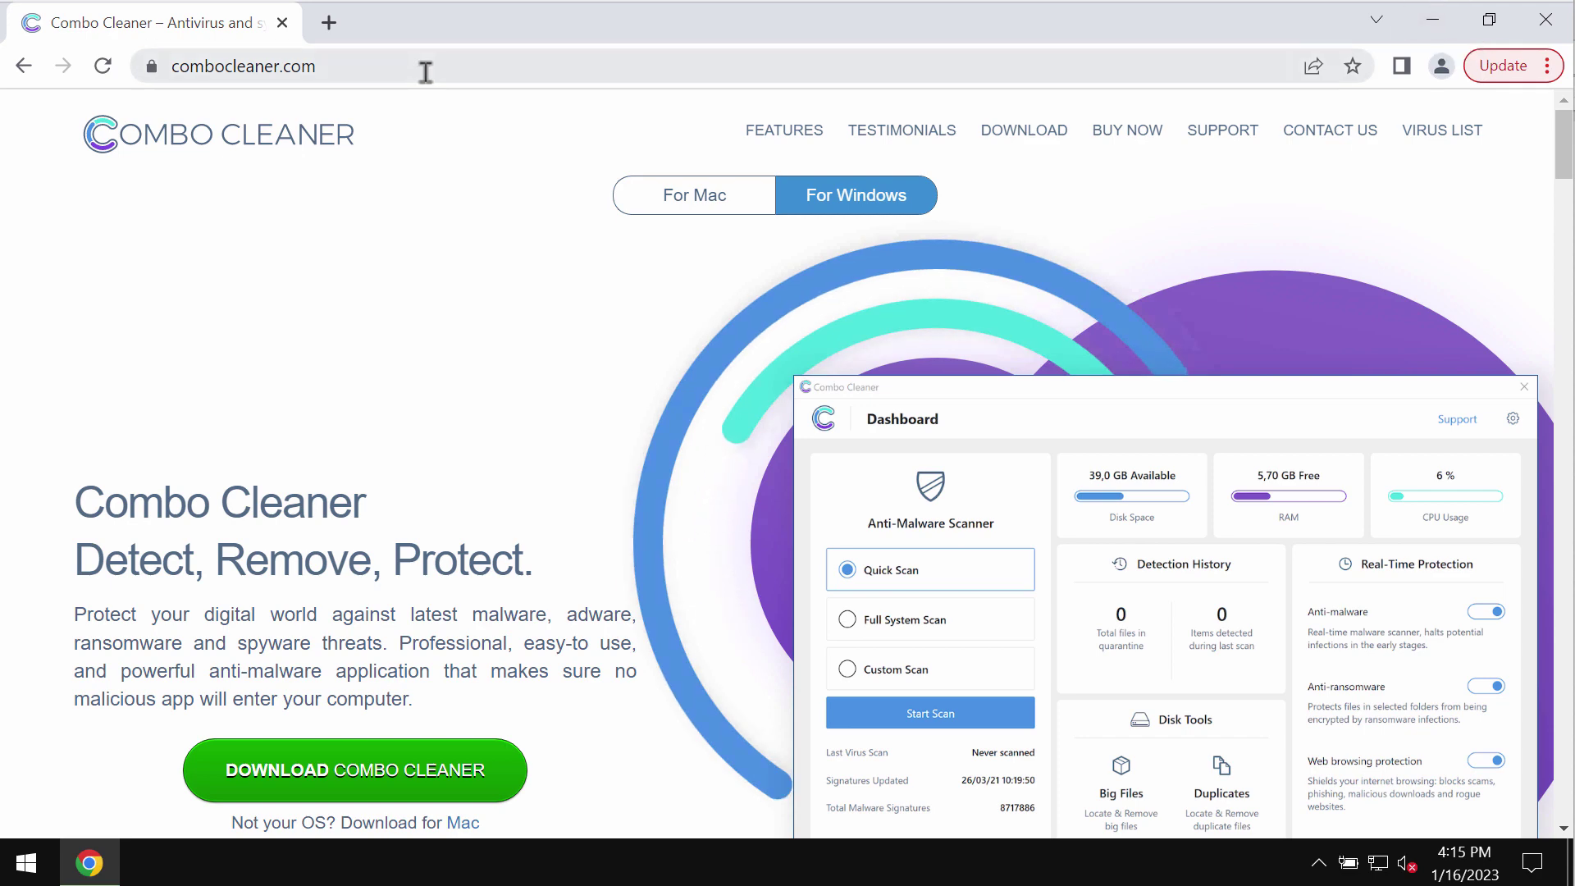
pyautogui.click(450, 64)
pyautogui.click(496, 64)
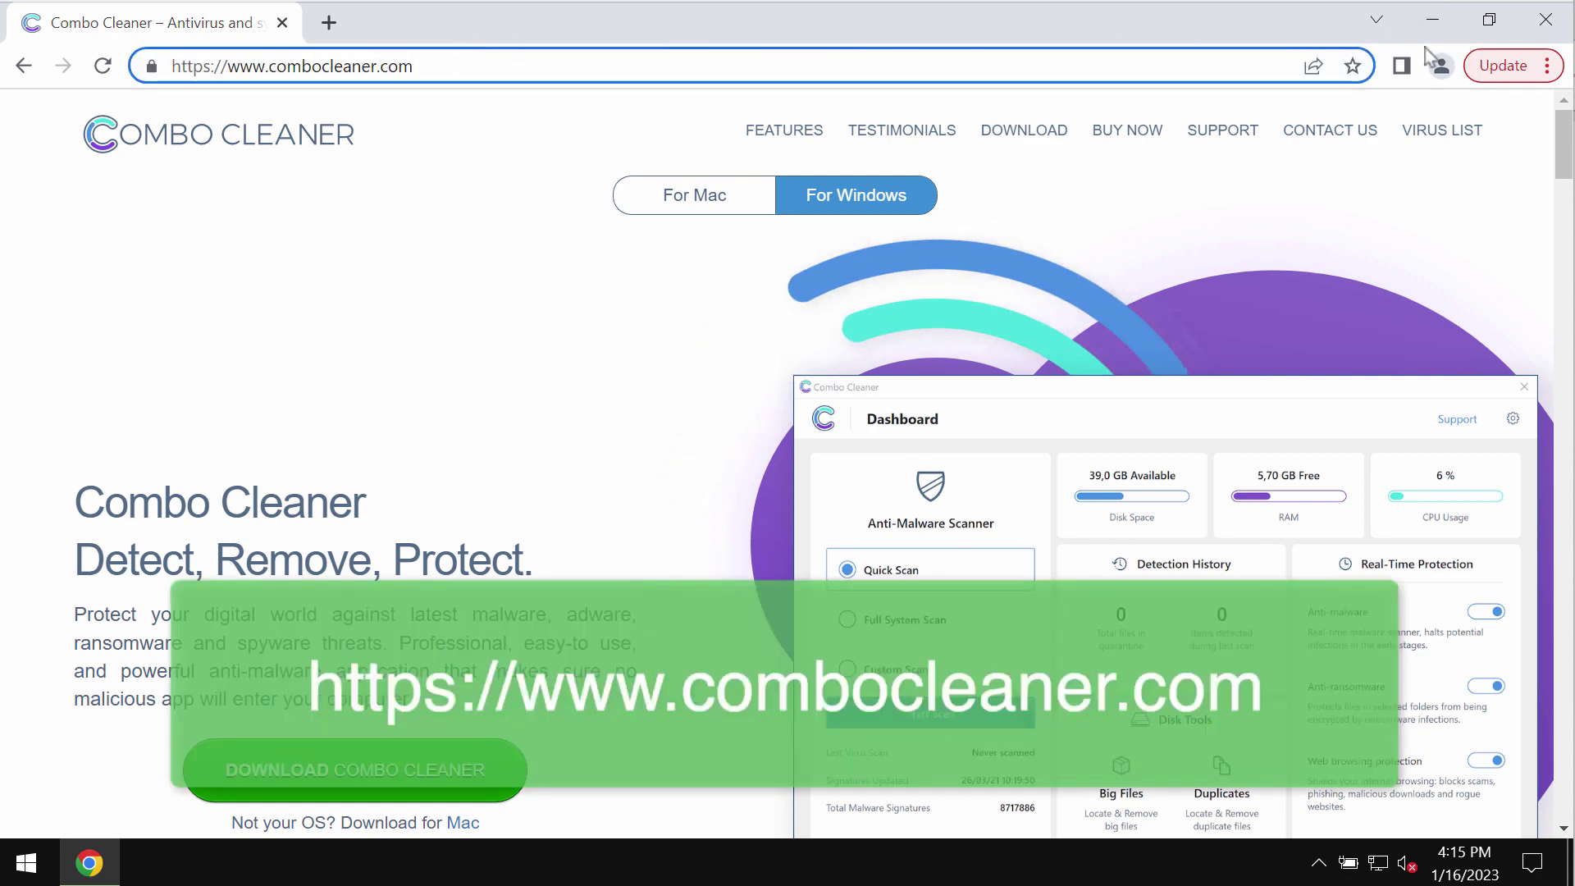
pyautogui.click(1433, 20)
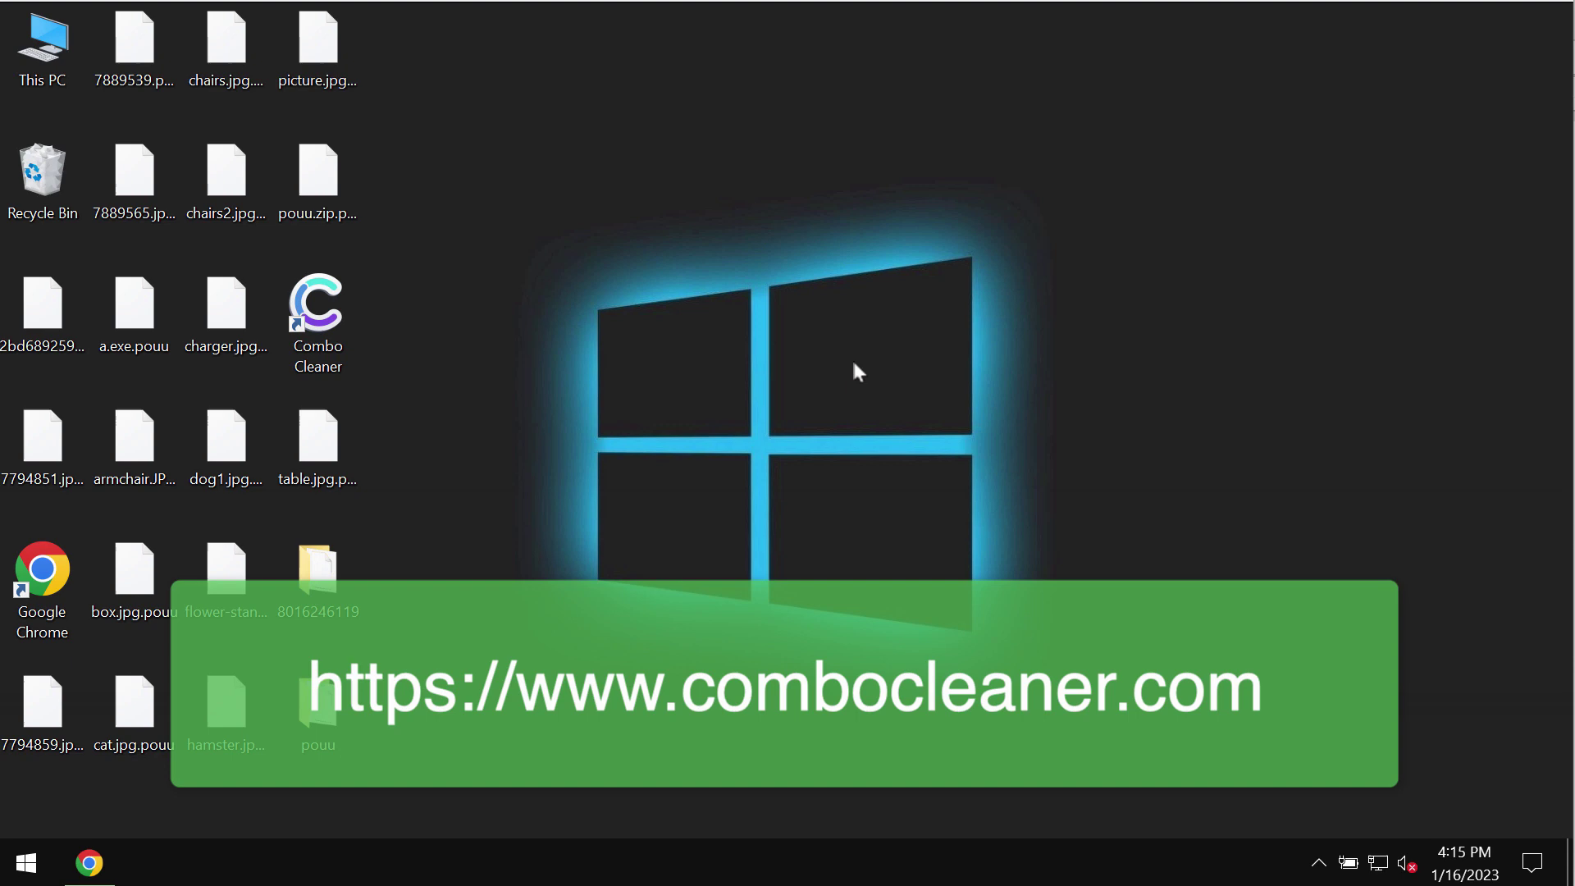
# Launch Combo Cleaner from its desktop shortcut so the Dashboard loads.
pyautogui.click(318, 343)
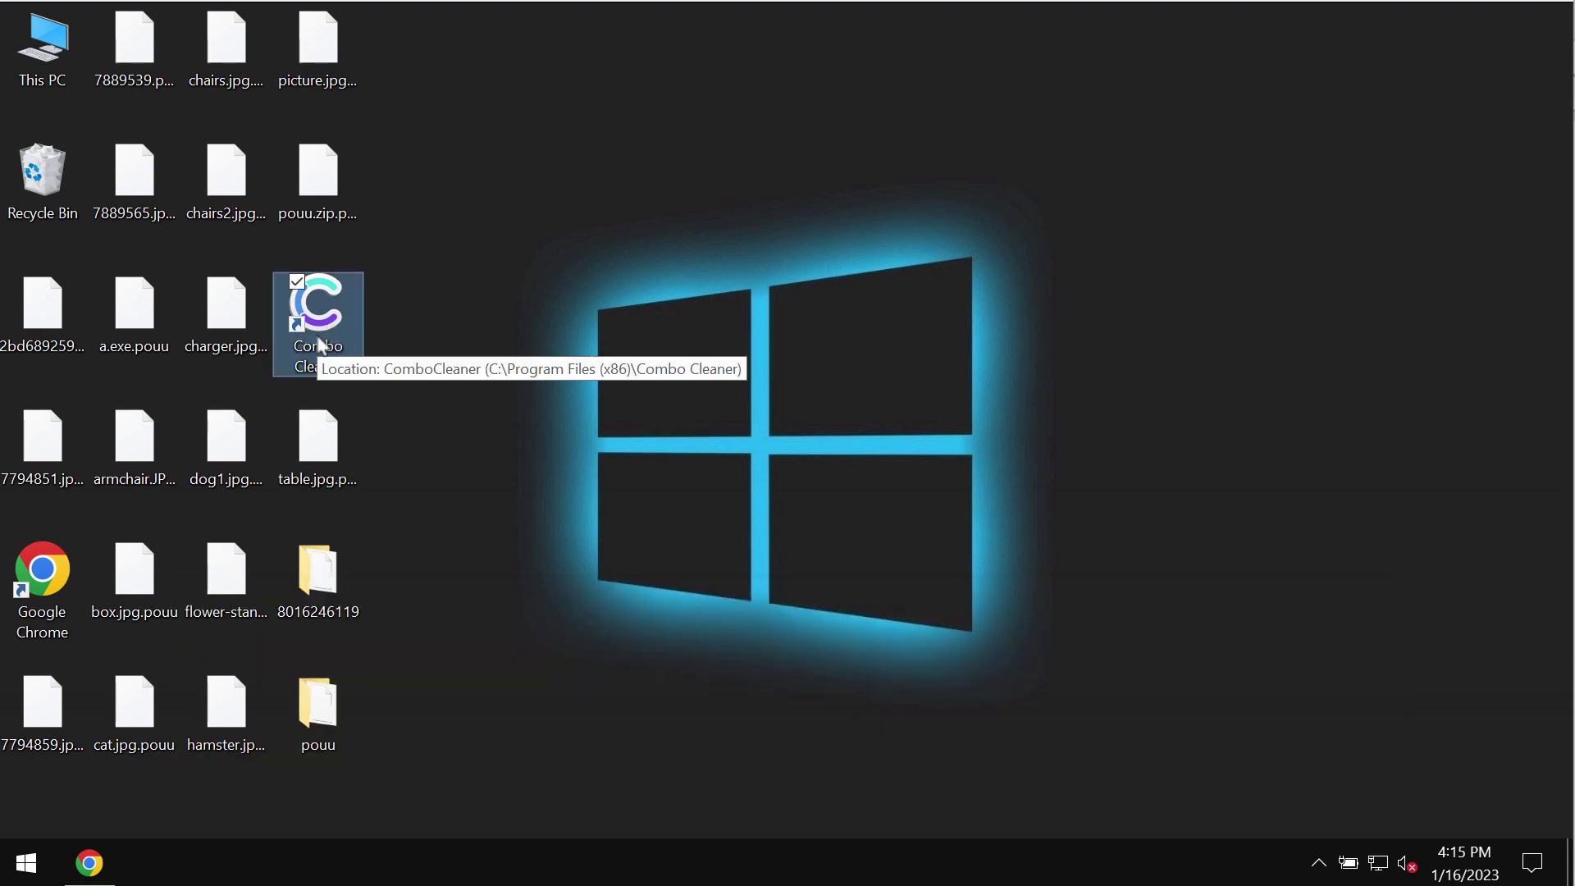
pyautogui.doubleClick(318, 342)
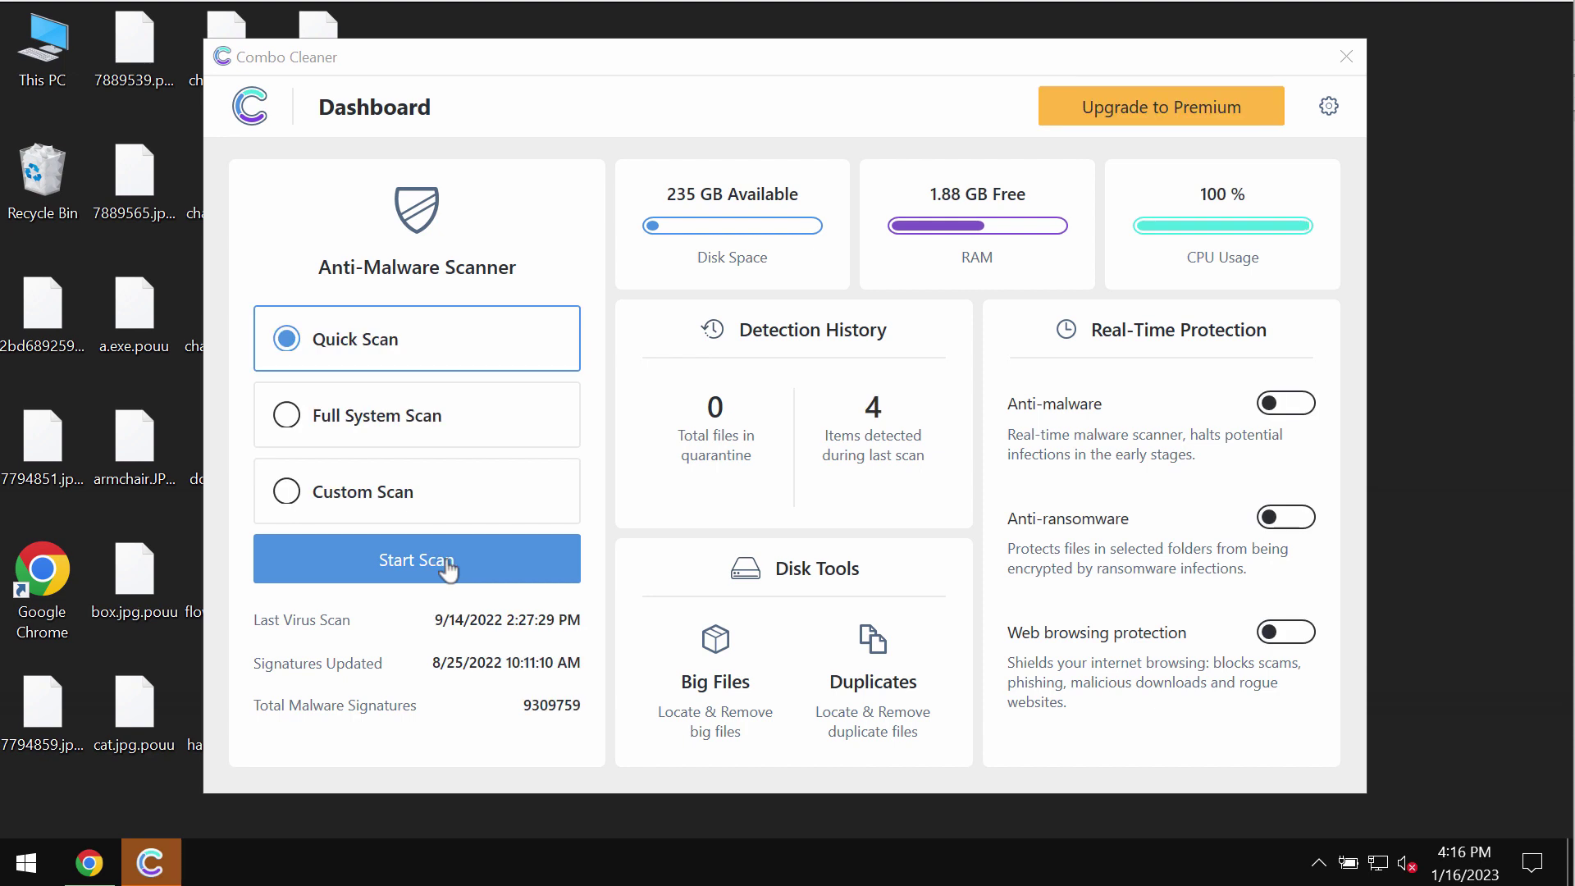
# Start a Quick Scan from the Combo Cleaner Dashboard.
pyautogui.click(447, 566)
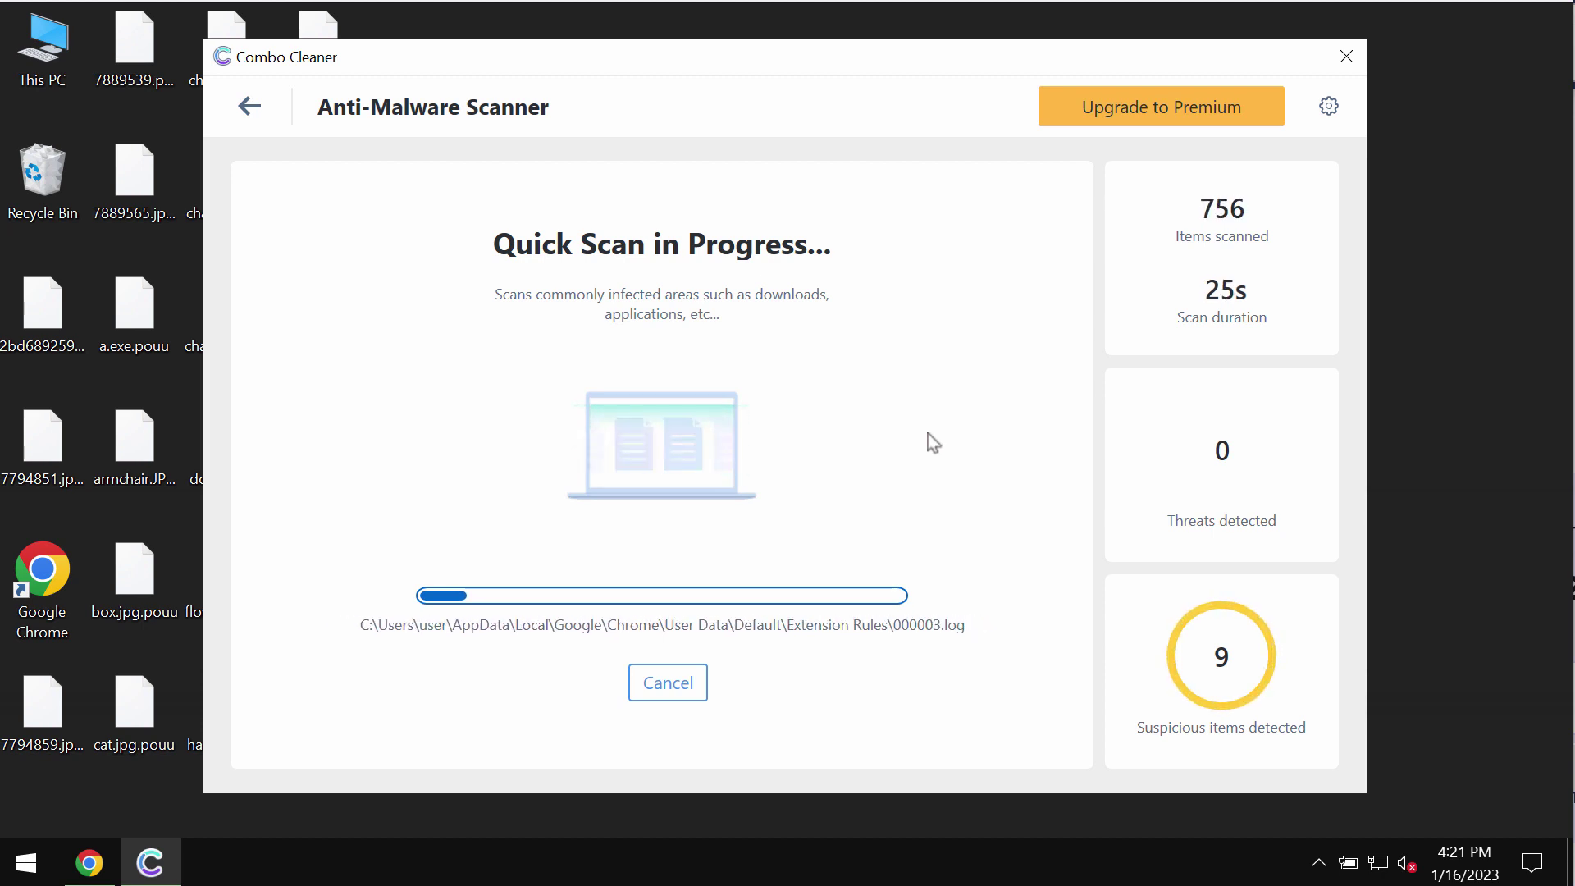
# Review the Anti-Ransomware settings, return to the running scan, then show the Premium upgrade offer.
pyautogui.click(1329, 106)
pyautogui.click(704, 195)
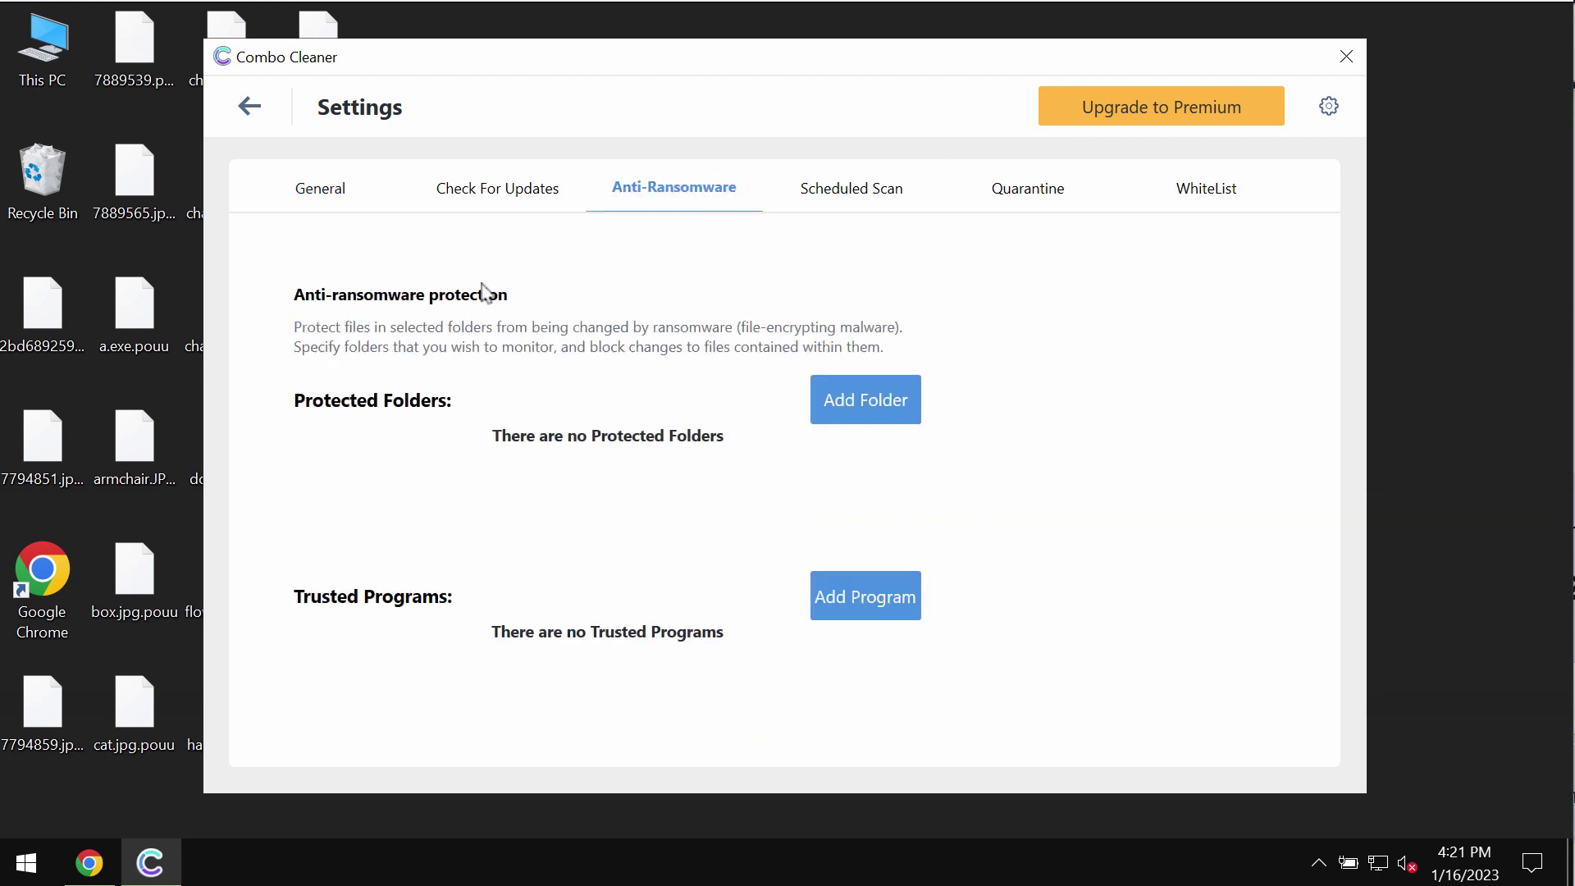
pyautogui.click(250, 111)
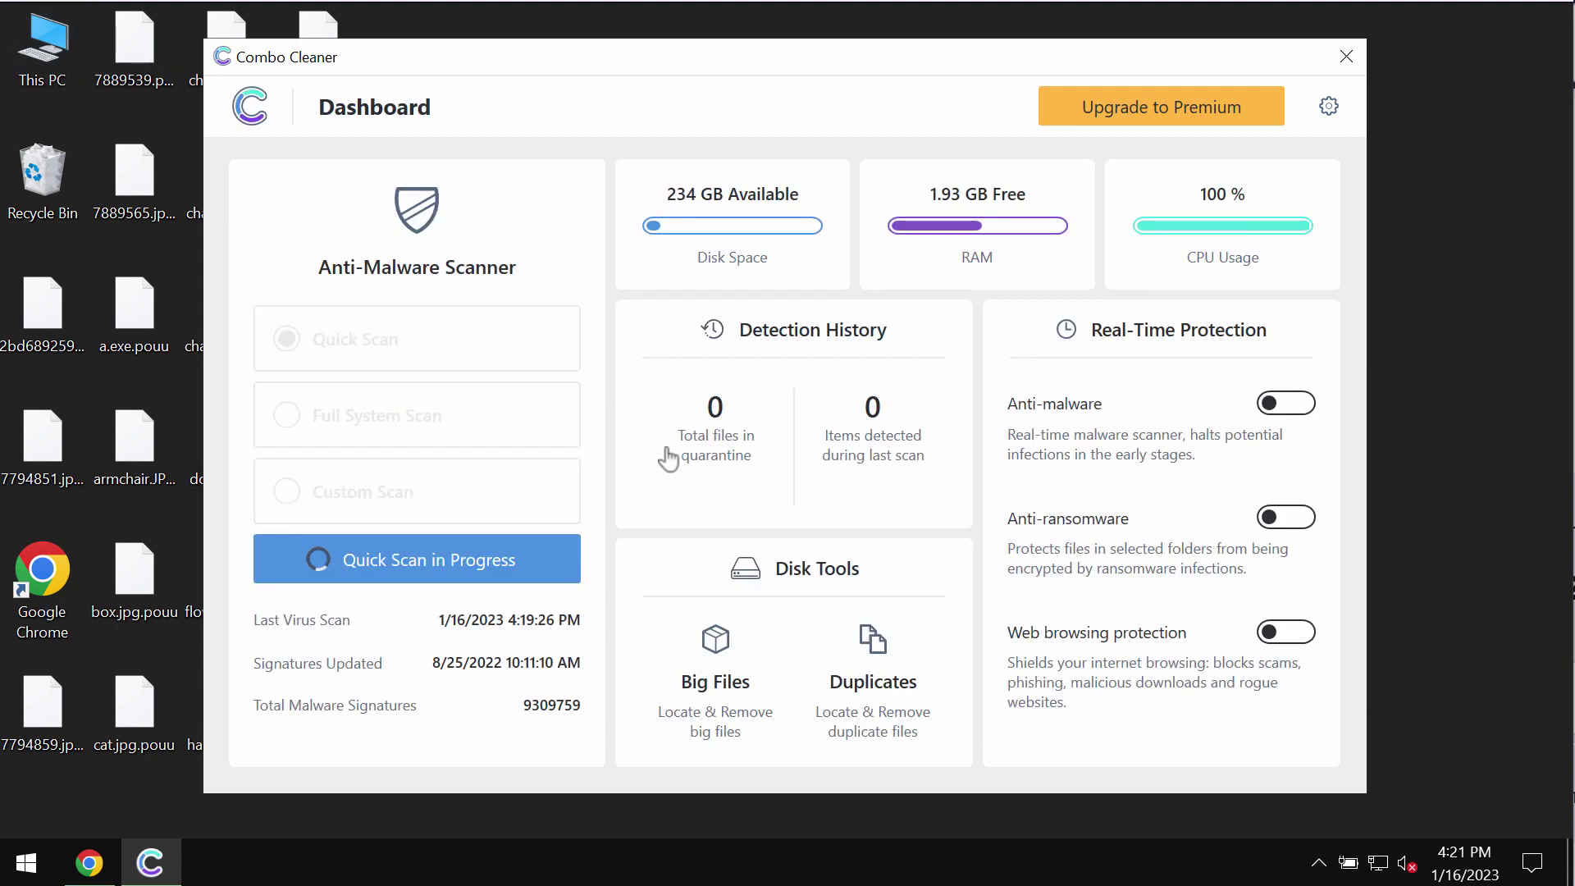
pyautogui.click(492, 558)
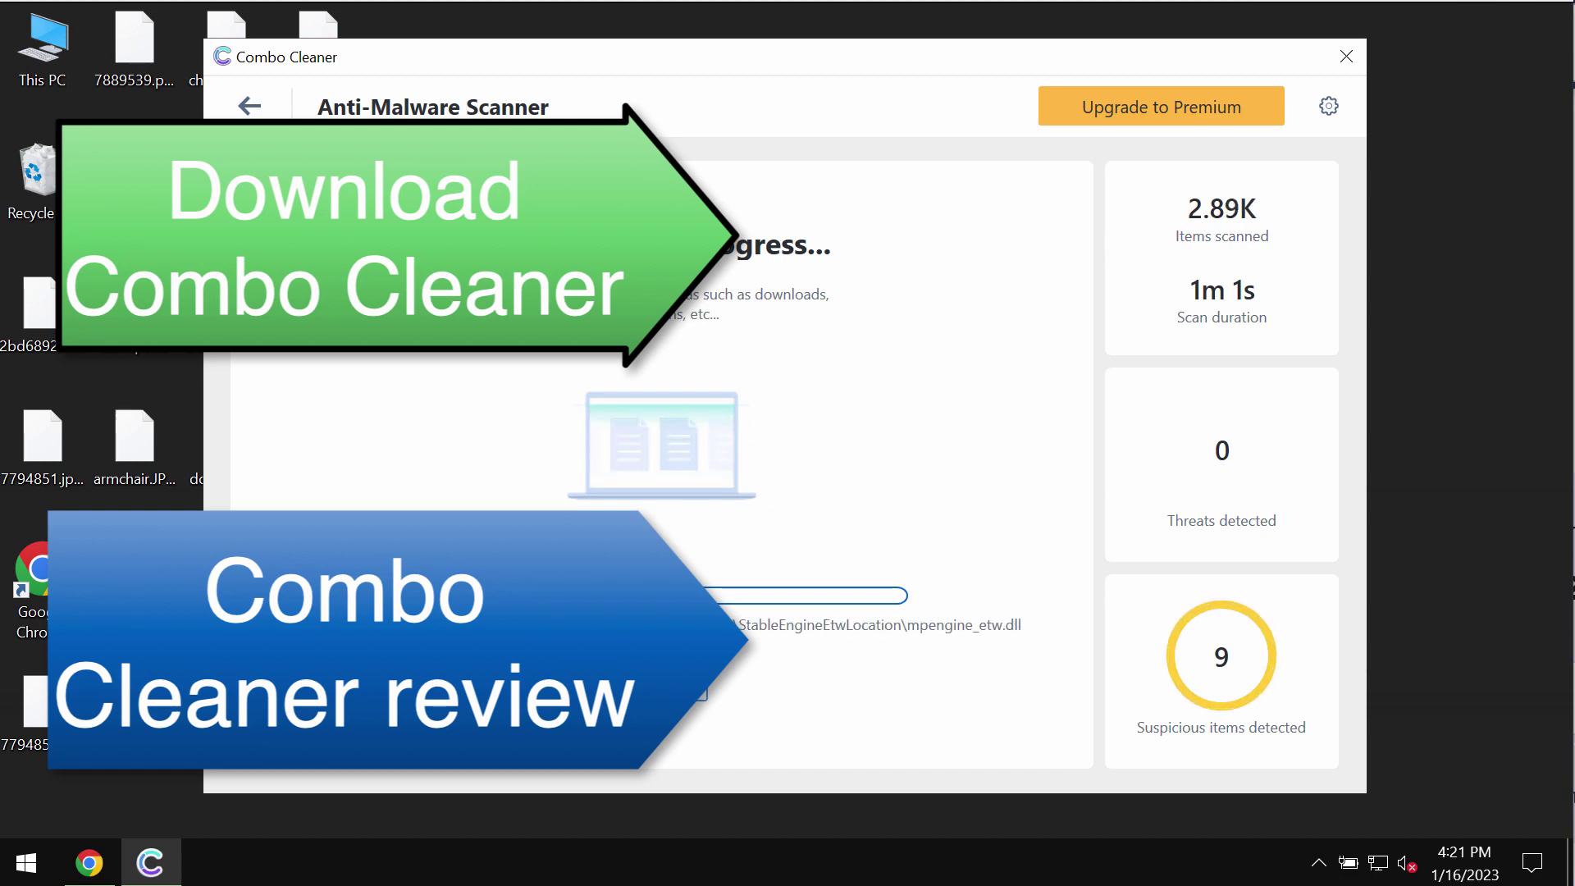
pyautogui.click(1220, 119)
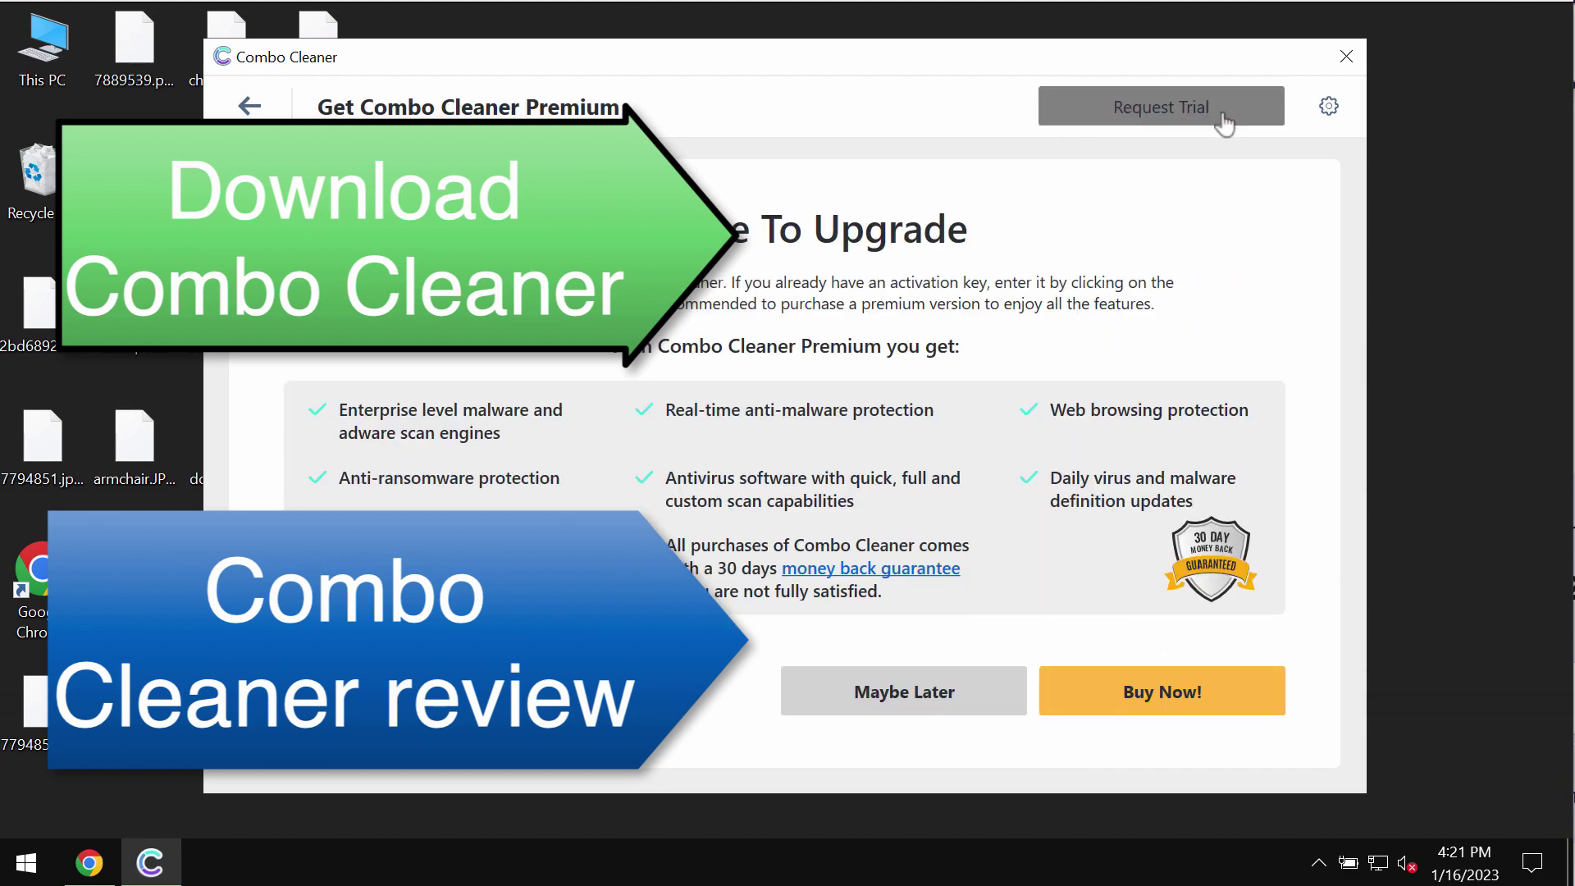